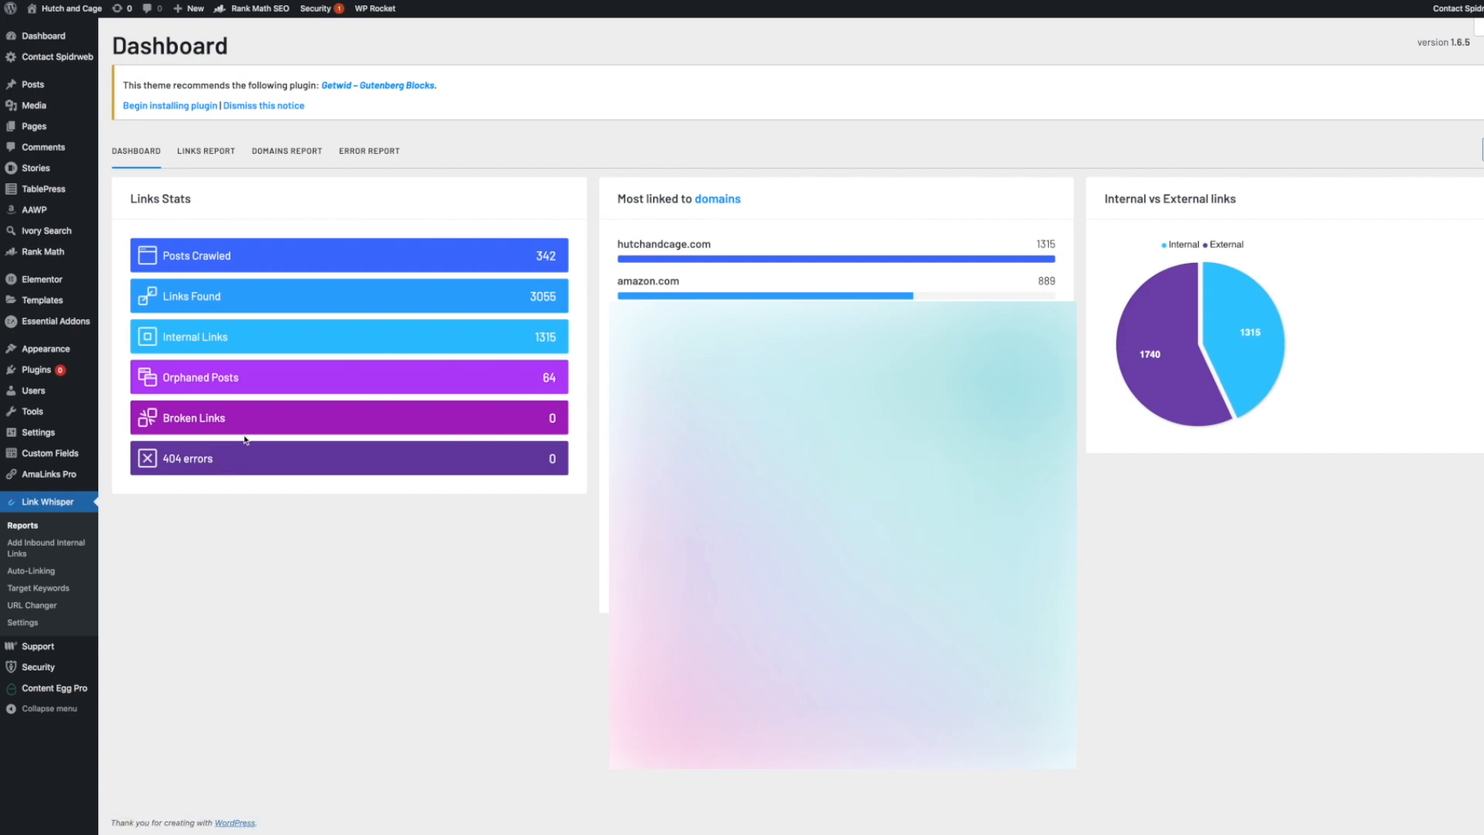
Open the orphaned posts report and the inbound link suggestions for the post 'Can rabbits live outside in winter?'.
left_click(241, 379)
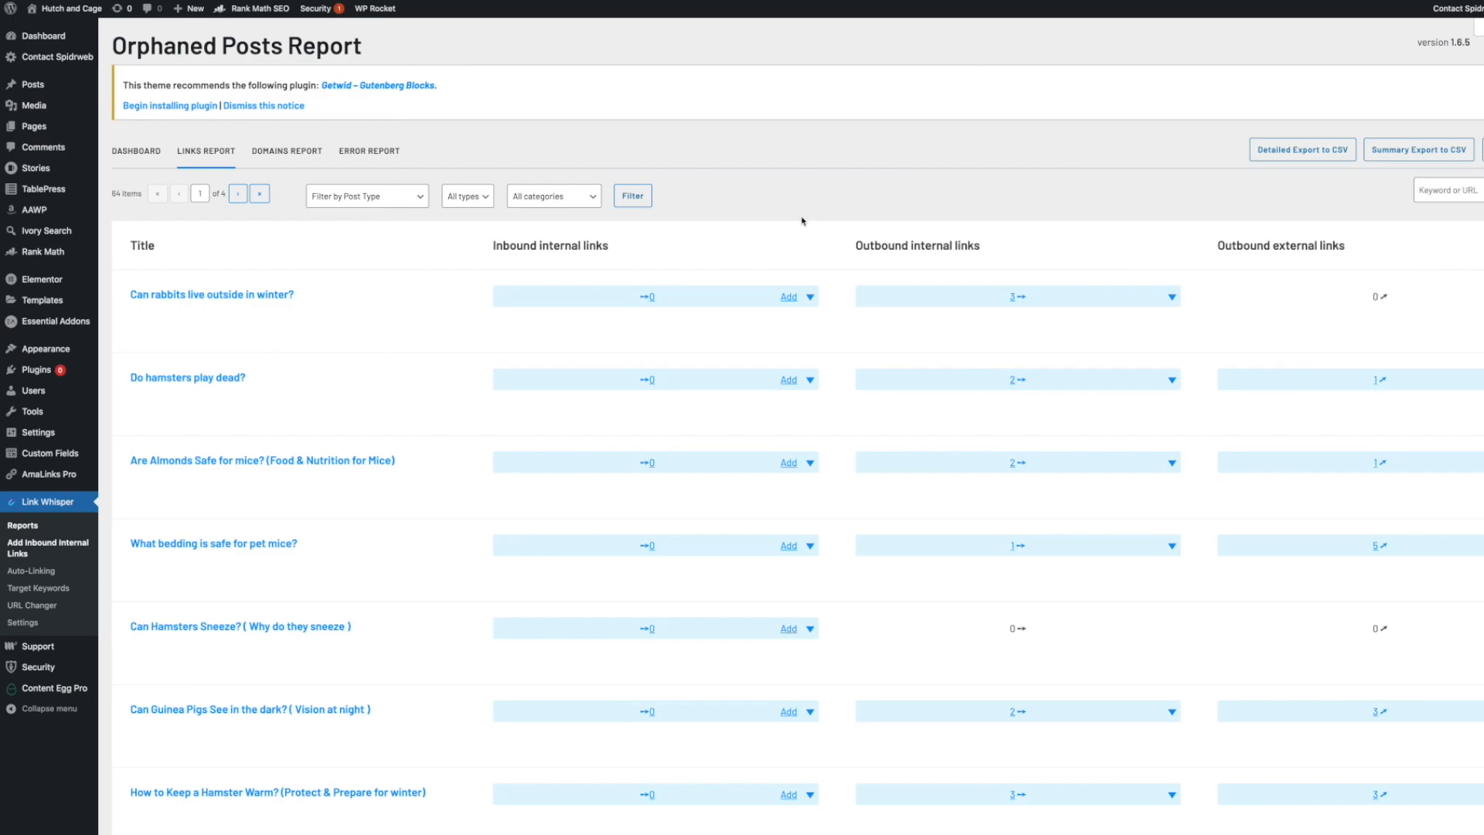
mouse_move(331, 323)
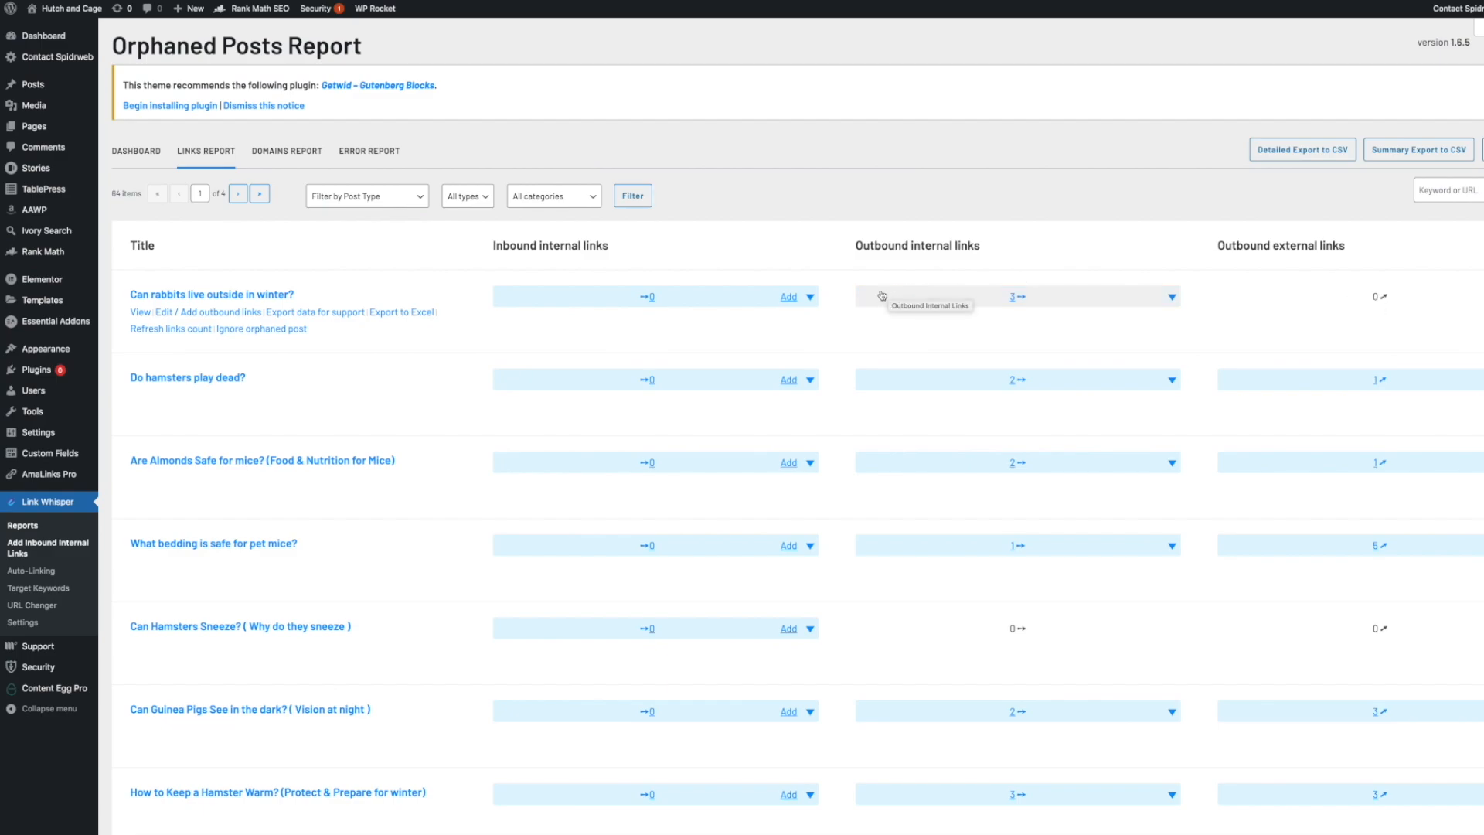
scroll(826, 317, "down", 3)
scroll(827, 317, "up", 2)
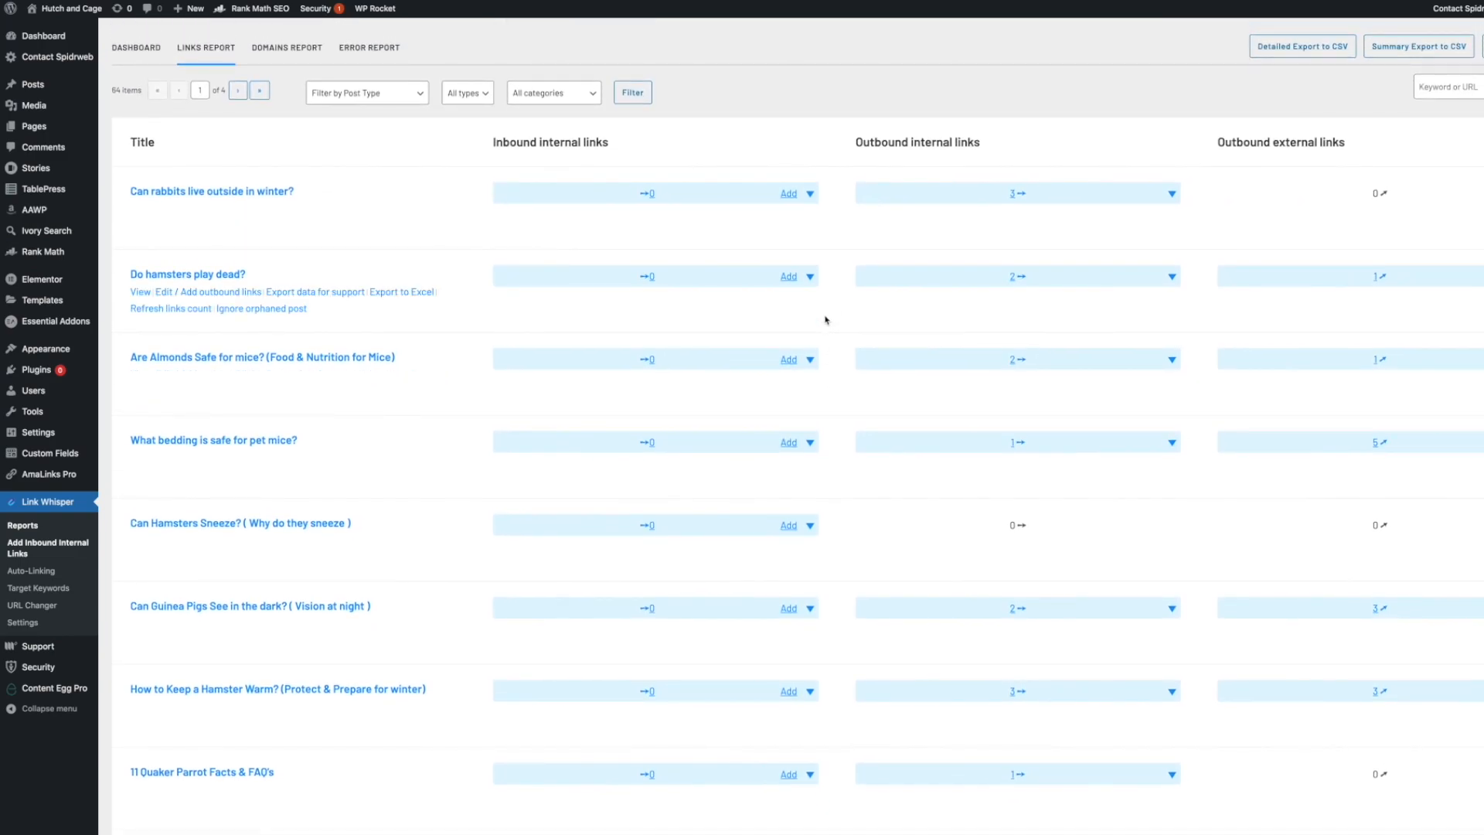
left_click(788, 195)
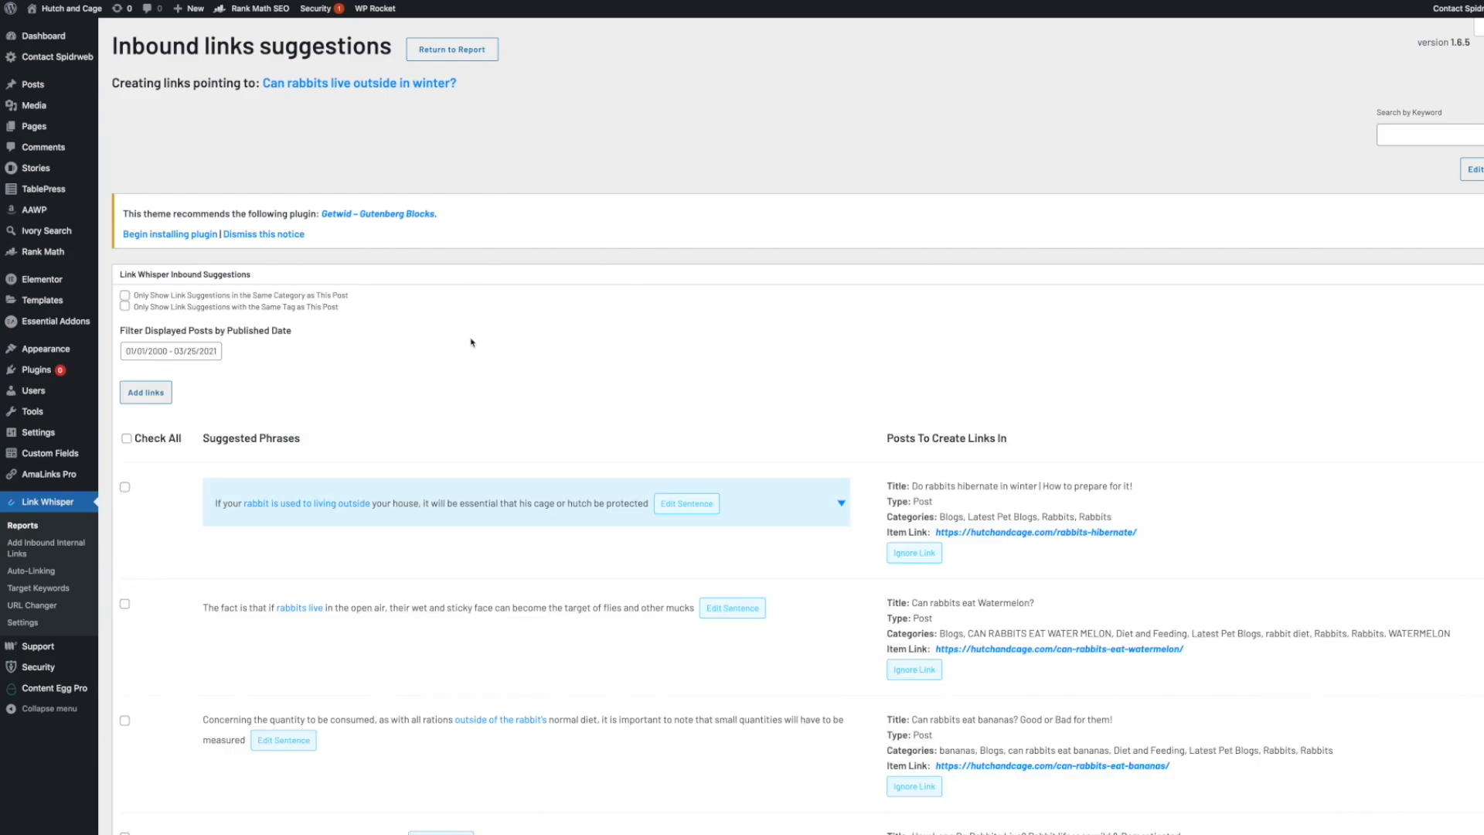
scroll(471, 363, "down", 1)
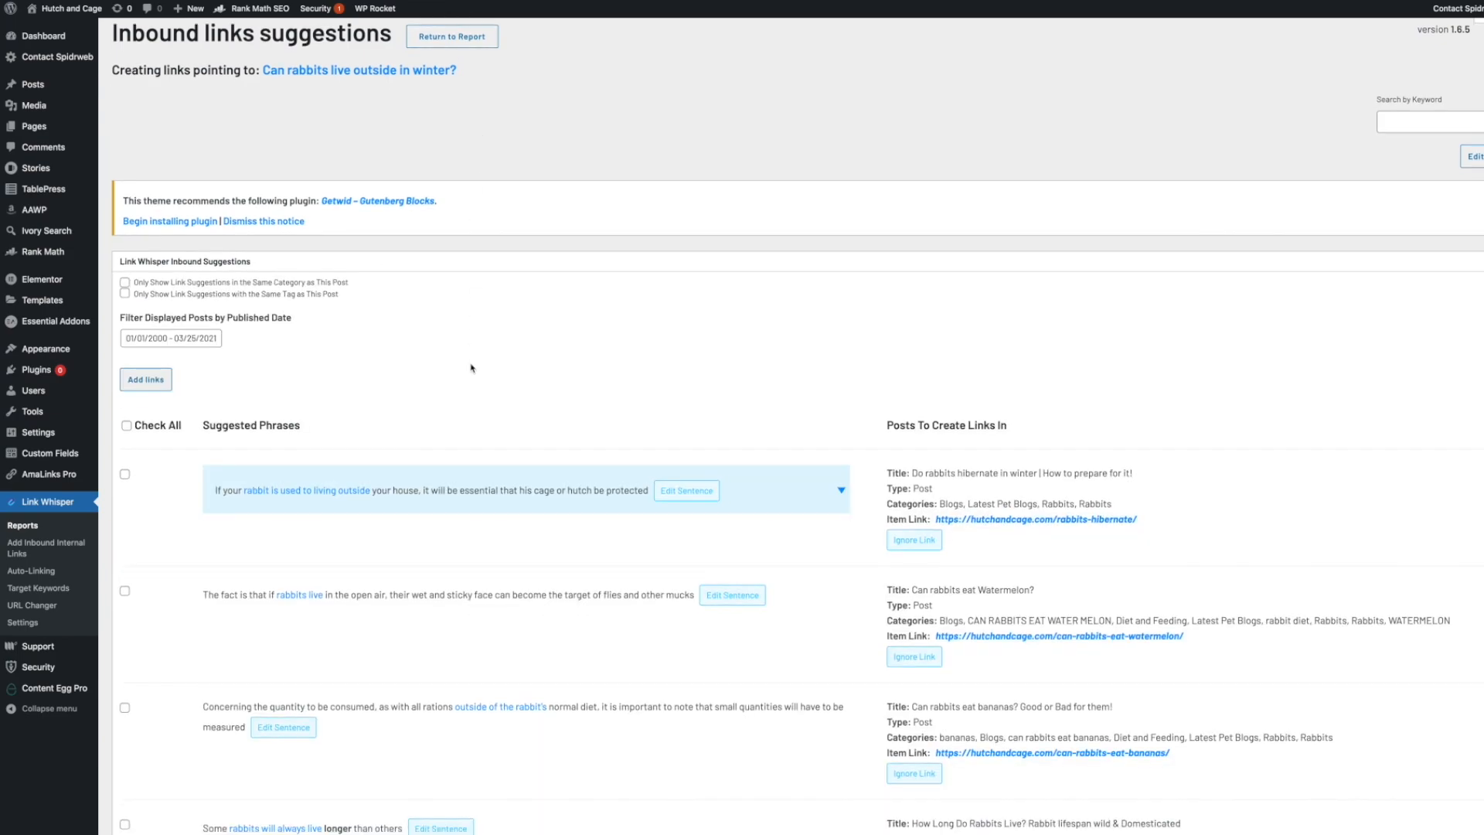
scroll(680, 394, "down", 1)
scroll(557, 415, "down", 1)
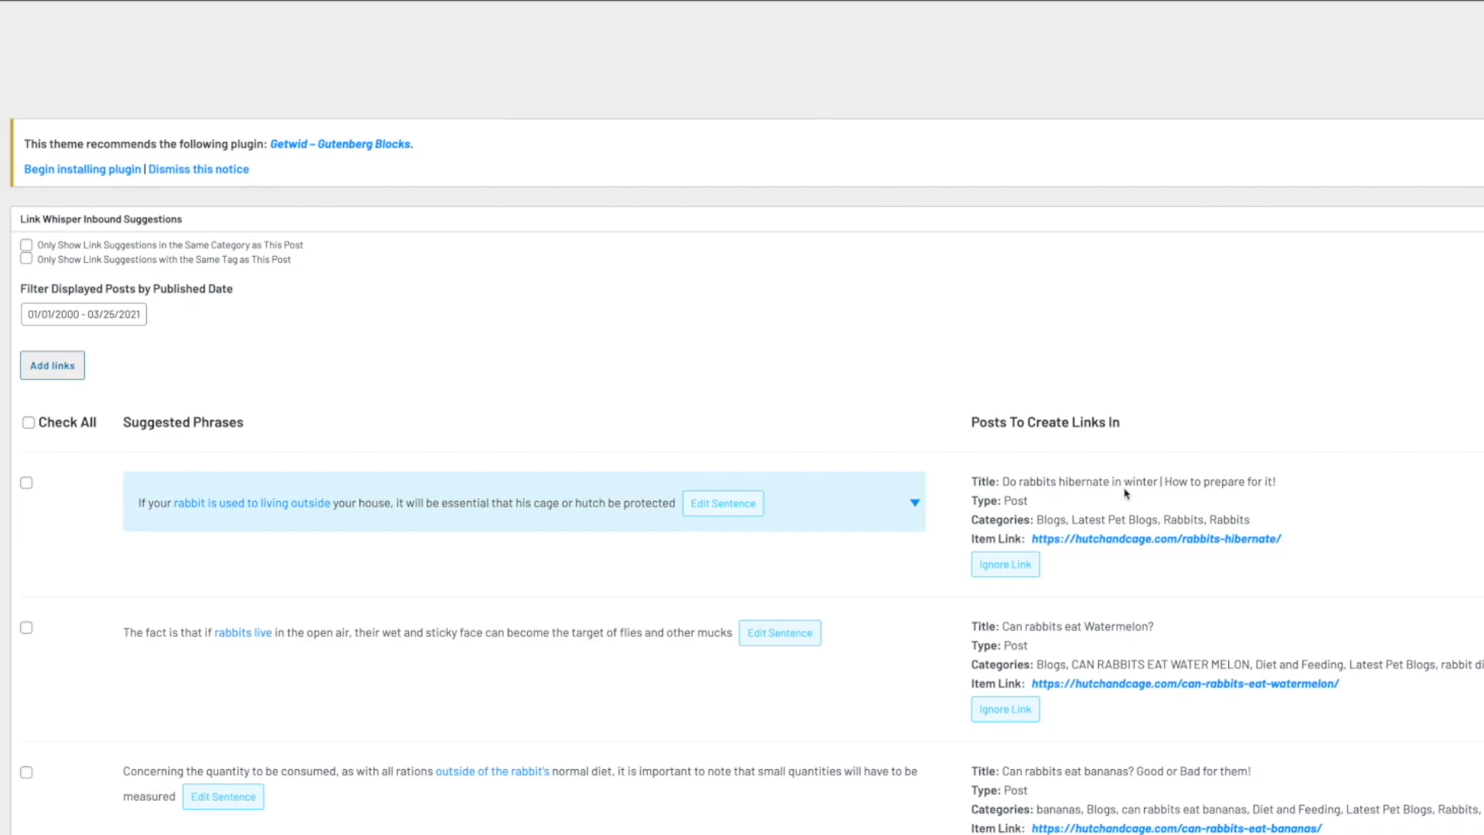
scroll(513, 106, "up", 1)
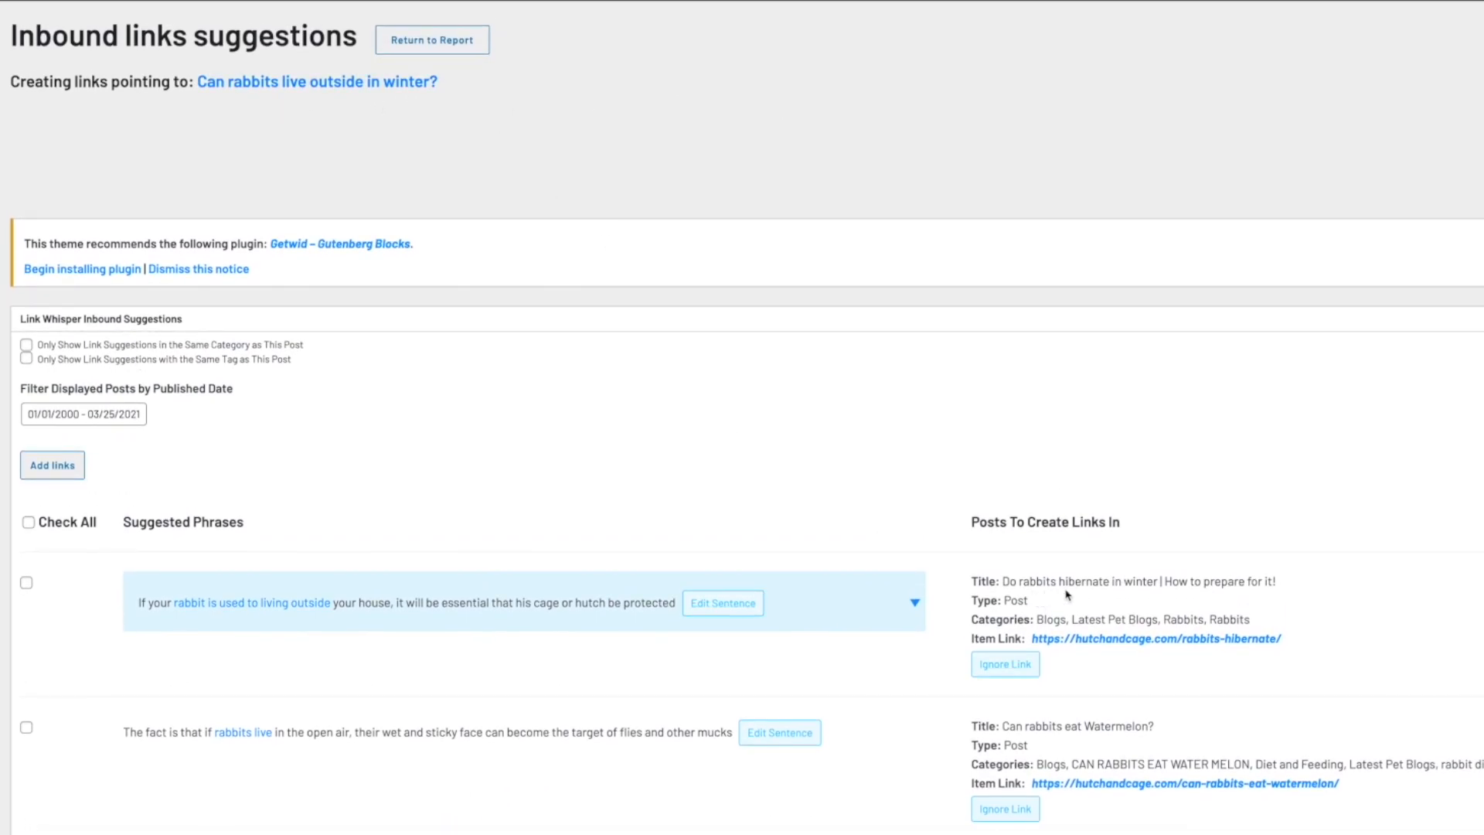
scroll(679, 536, "down", 1)
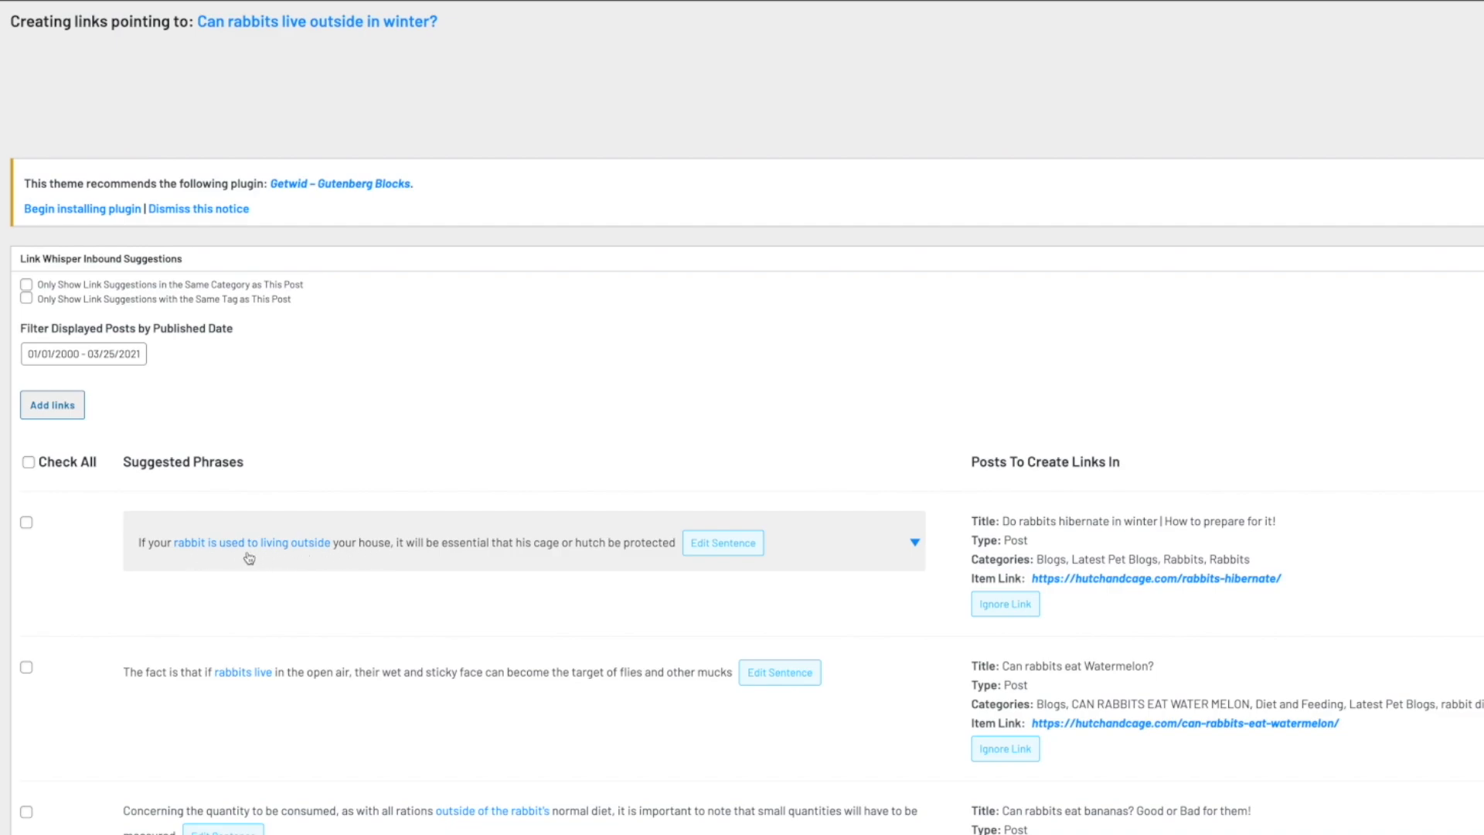
Select the first suggested phrase, adjust its anchor words, and add the inbound link to the post.
left_click(26, 523)
left_click(27, 523)
left_click(188, 550)
left_click(214, 550)
left_click(236, 549)
left_click(253, 549)
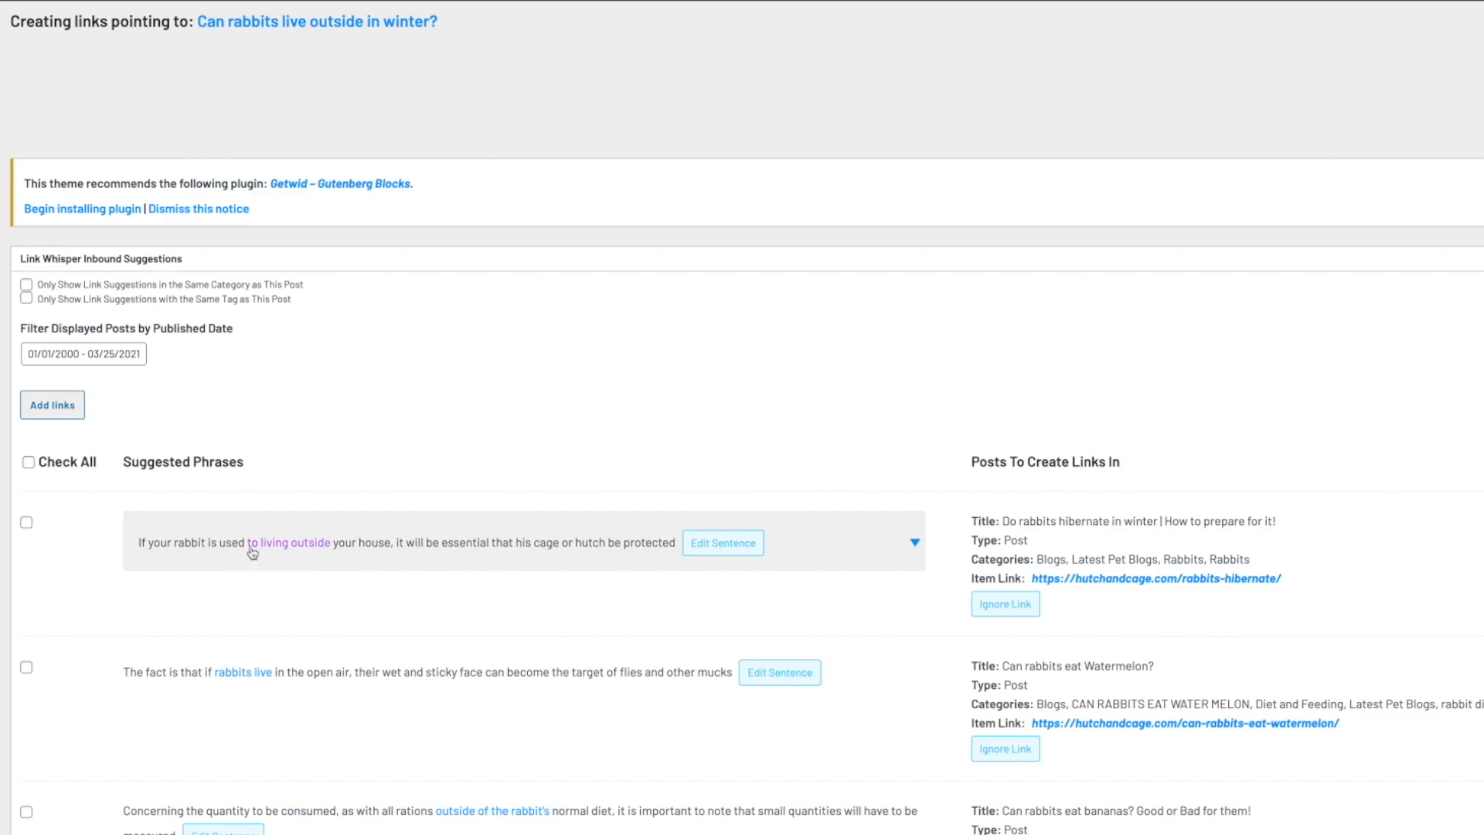
left_click(207, 551)
left_click(194, 550)
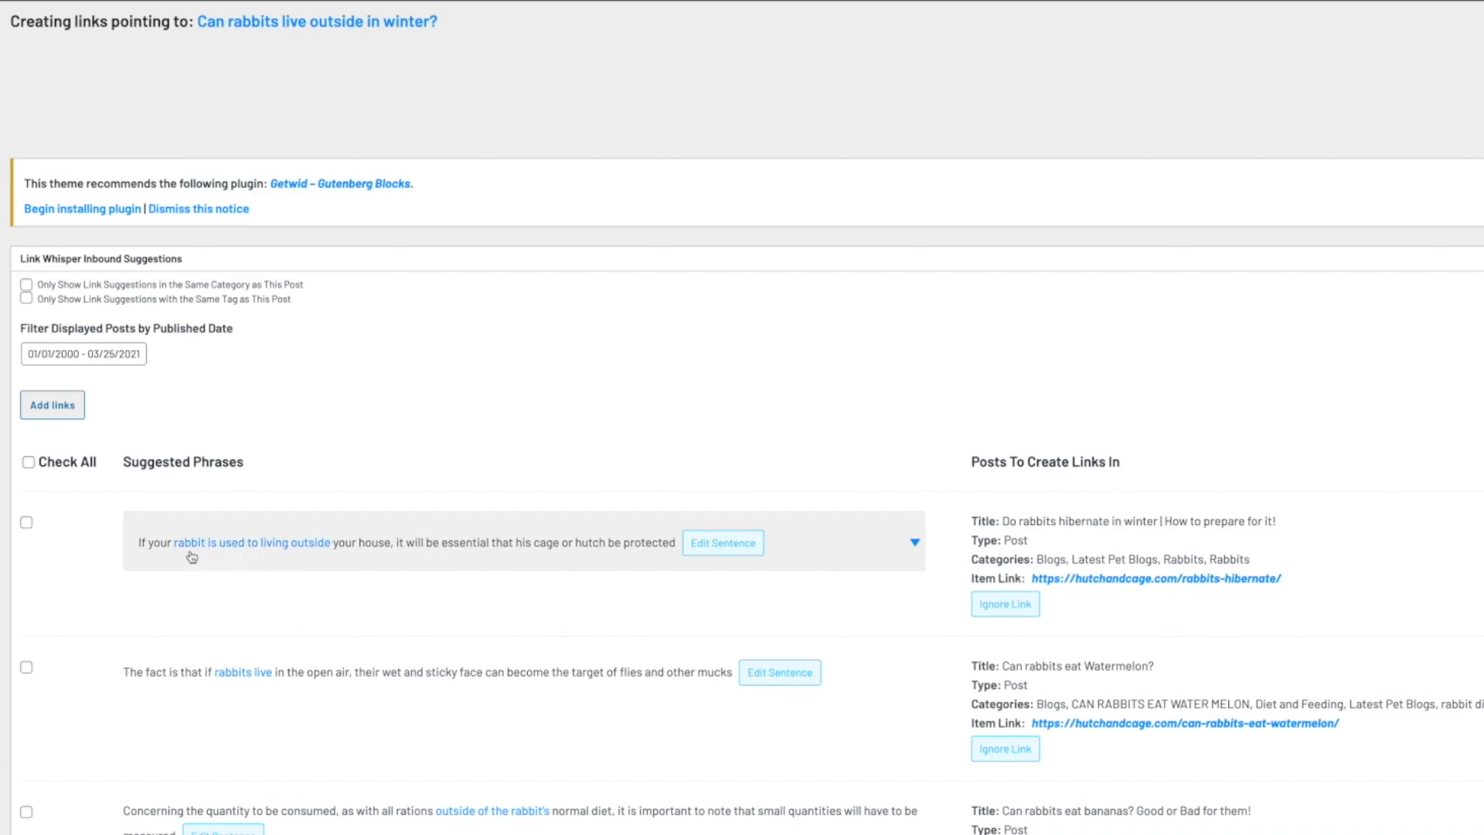
left_click(344, 553)
left_click(365, 549)
left_click(31, 529)
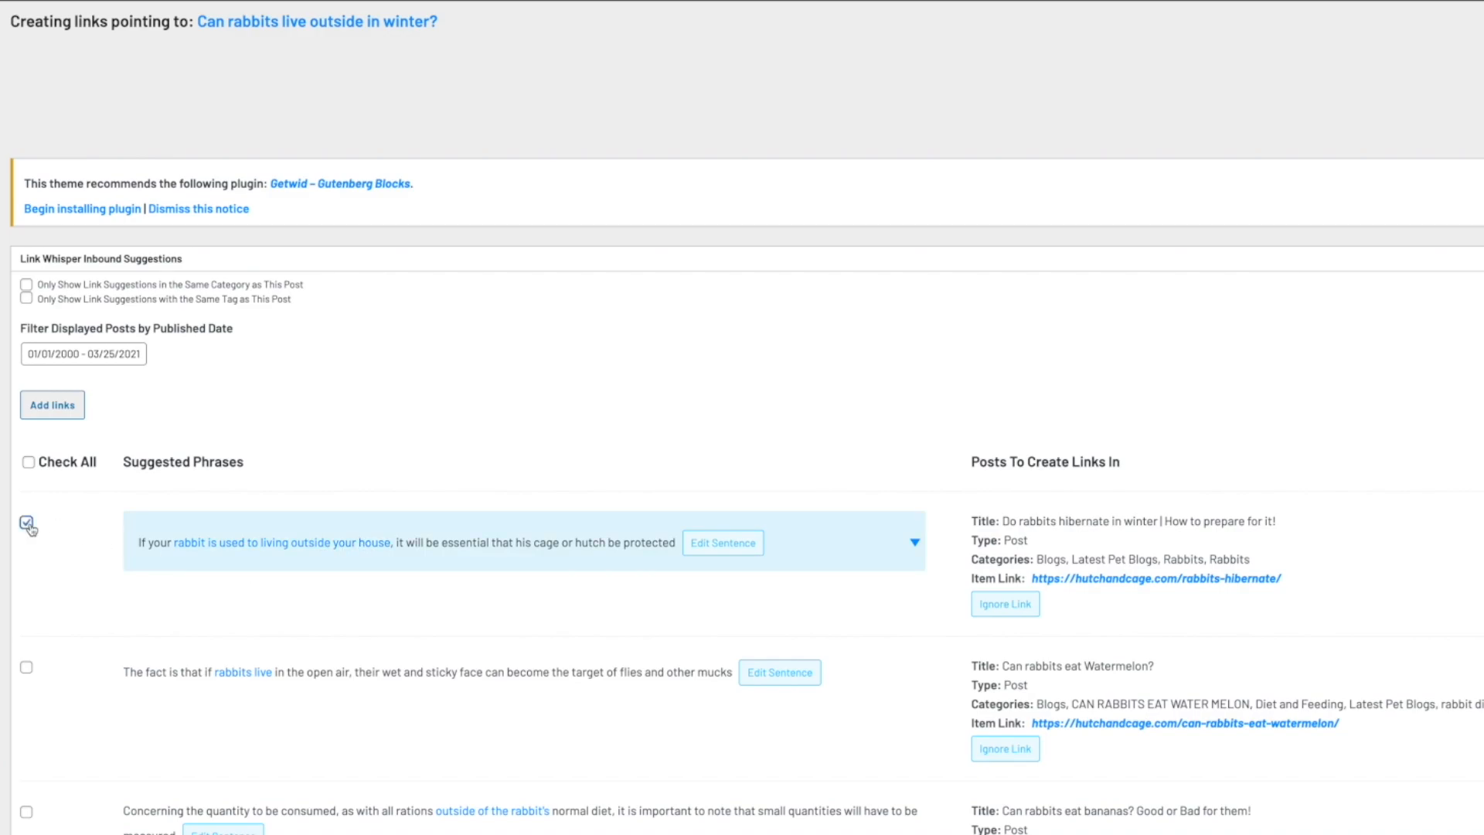
left_click(61, 402)
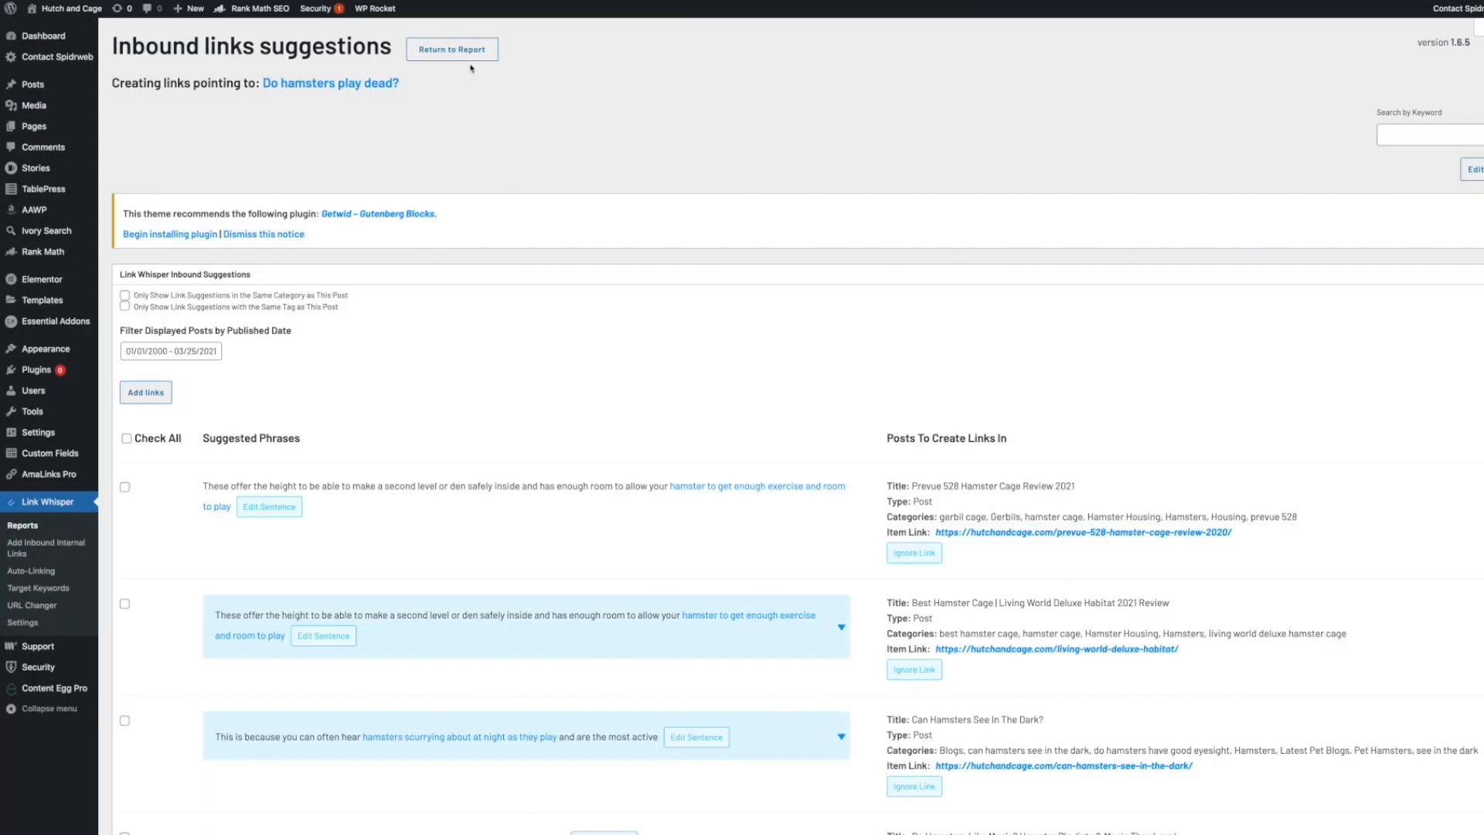
Return to the orphaned posts report, scroll through the remaining orphaned posts, and open the dashboard.
left_click(468, 53)
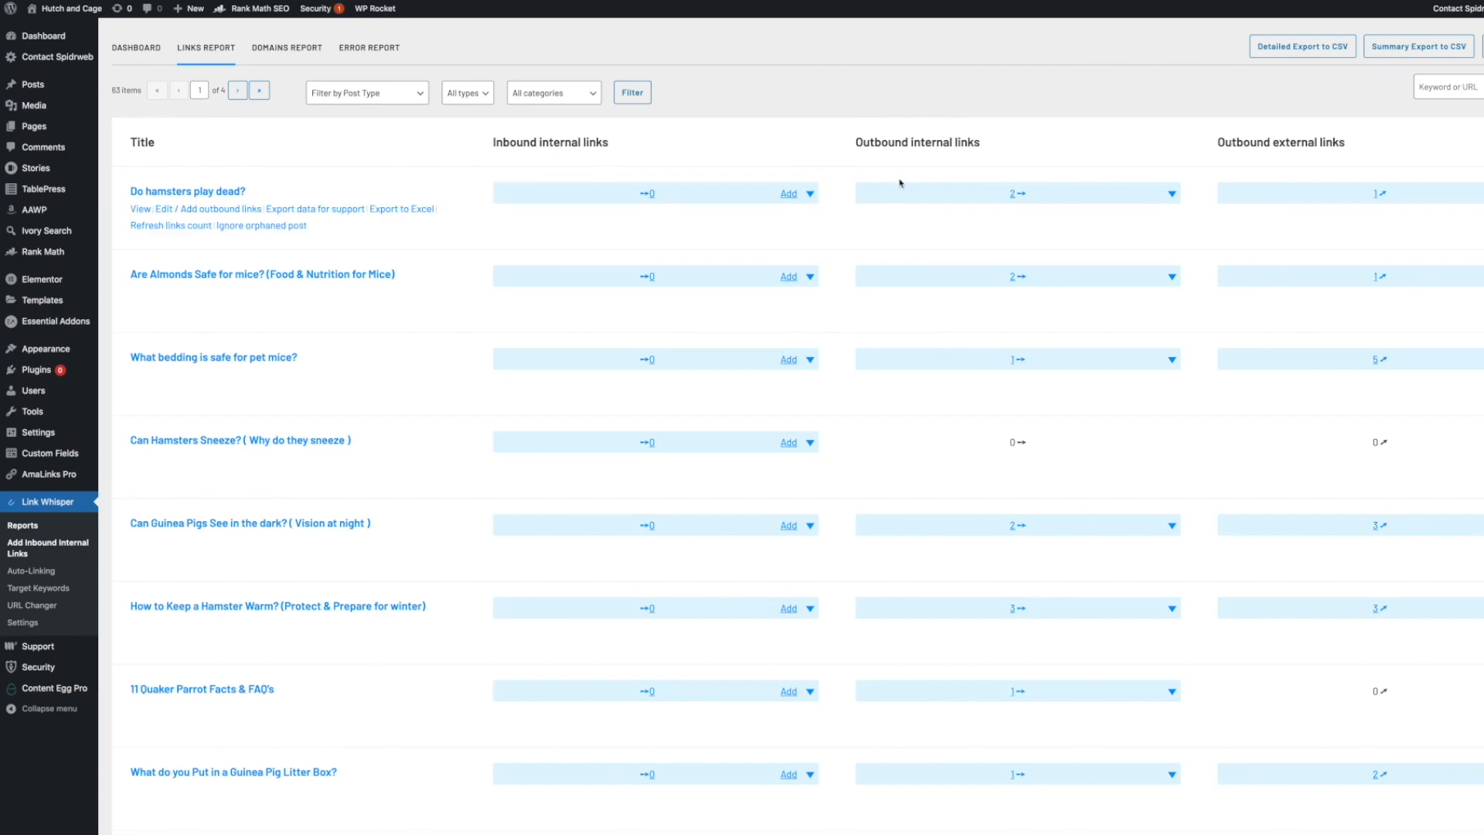
scroll(758, 332, "down", 6)
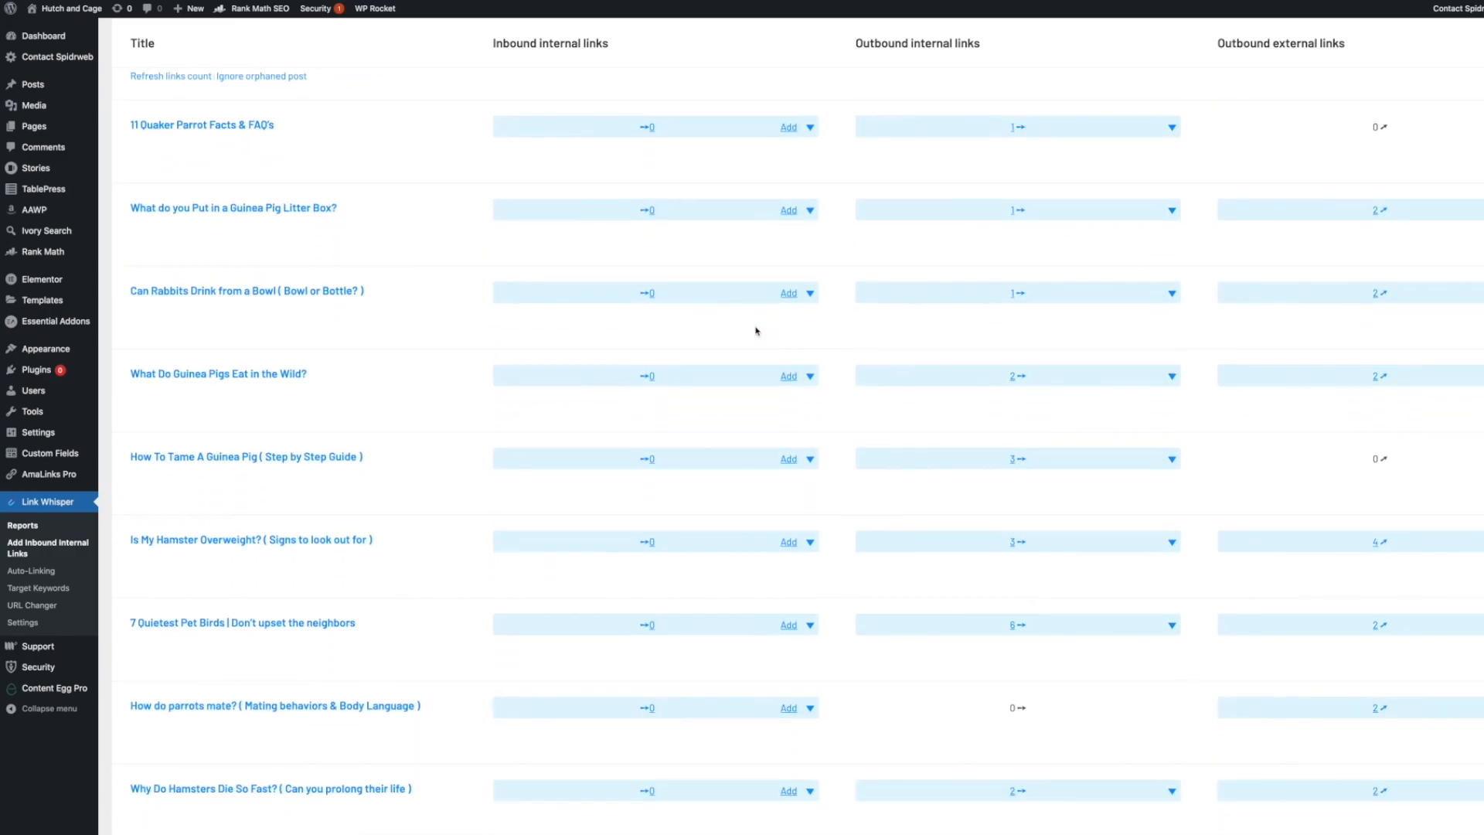
scroll(757, 331, "down", 6)
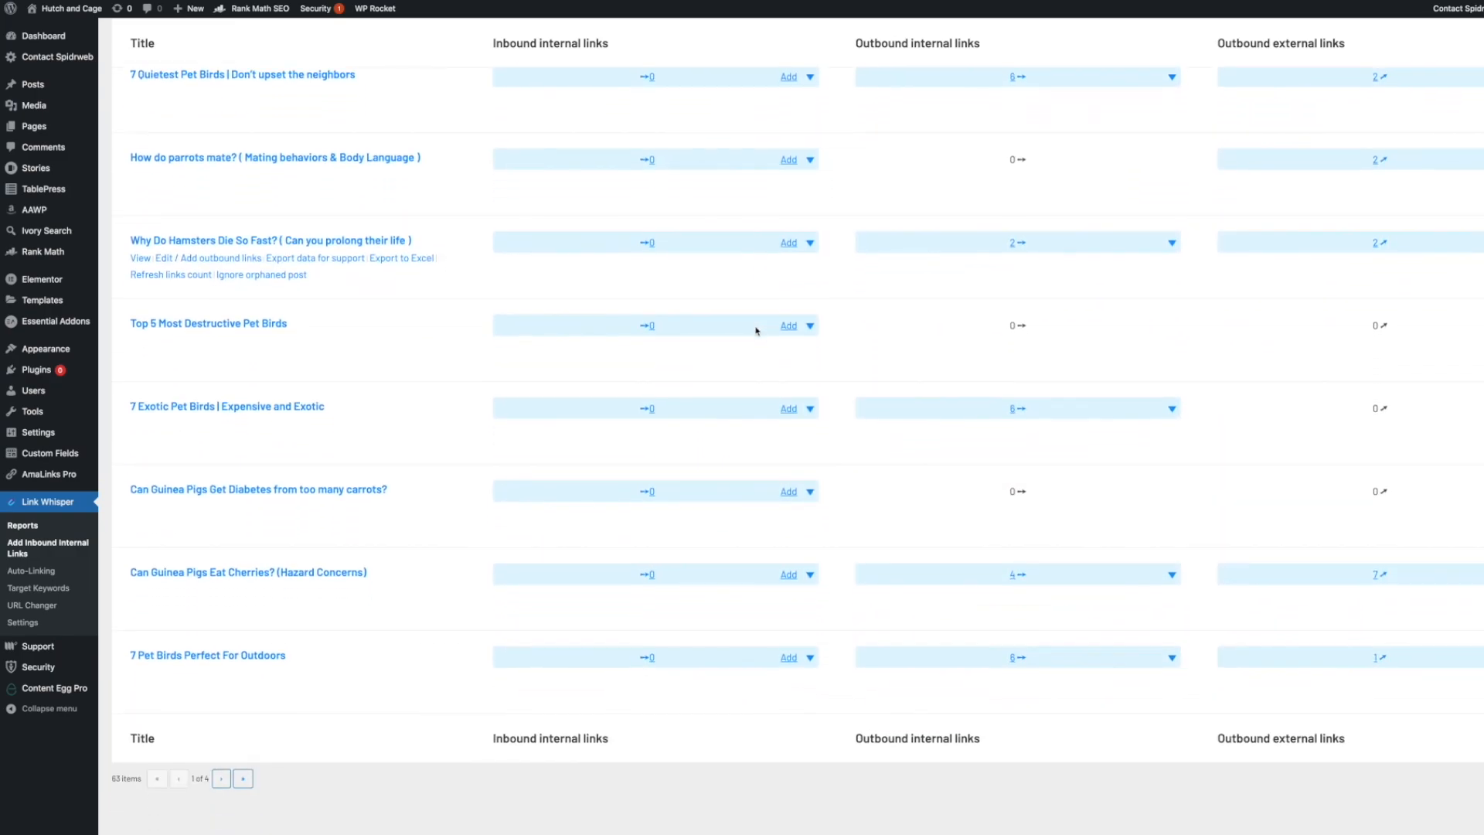
scroll(757, 331, "down", 1)
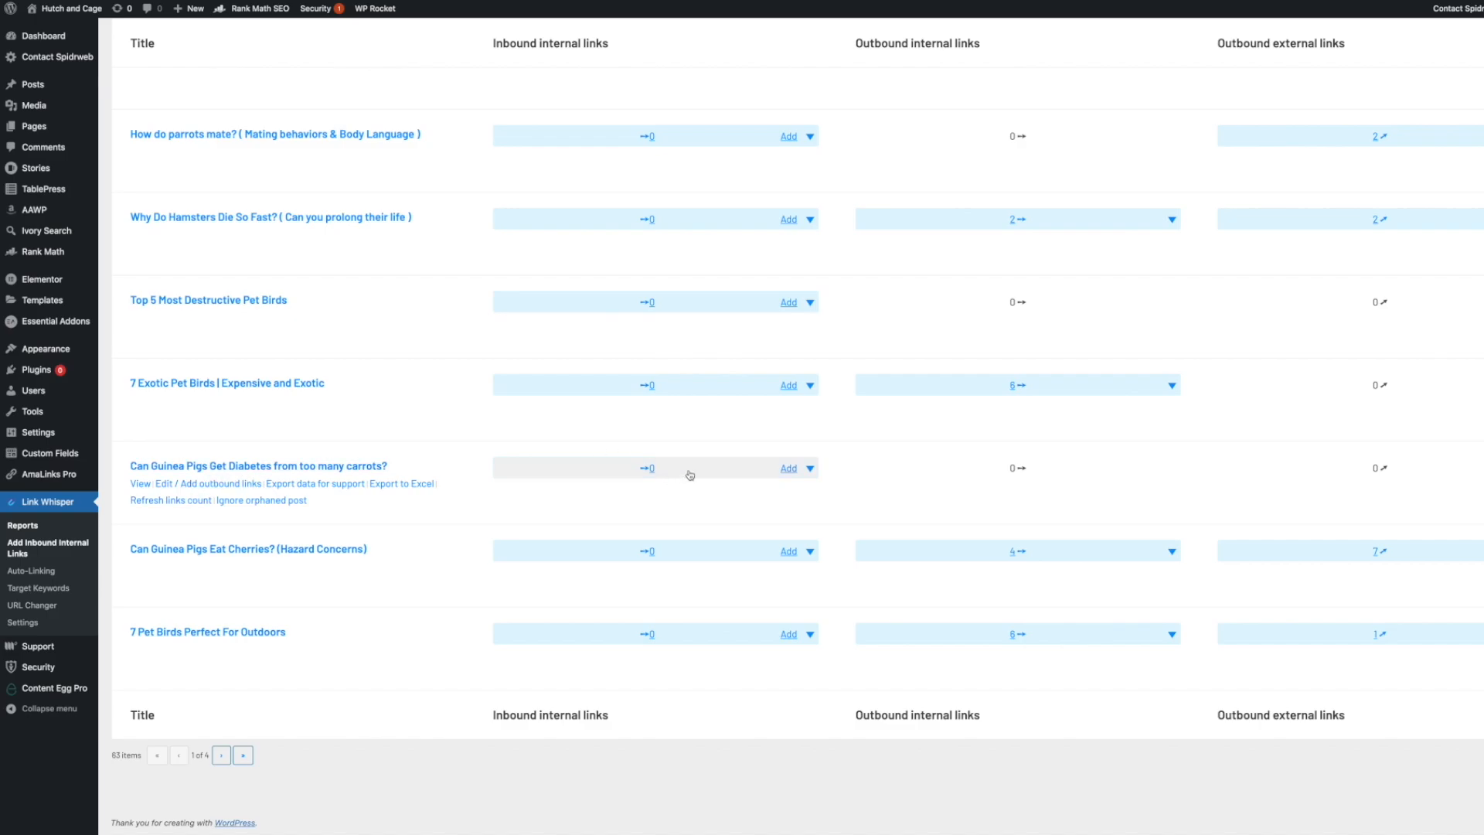
scroll(807, 472, "up", 15)
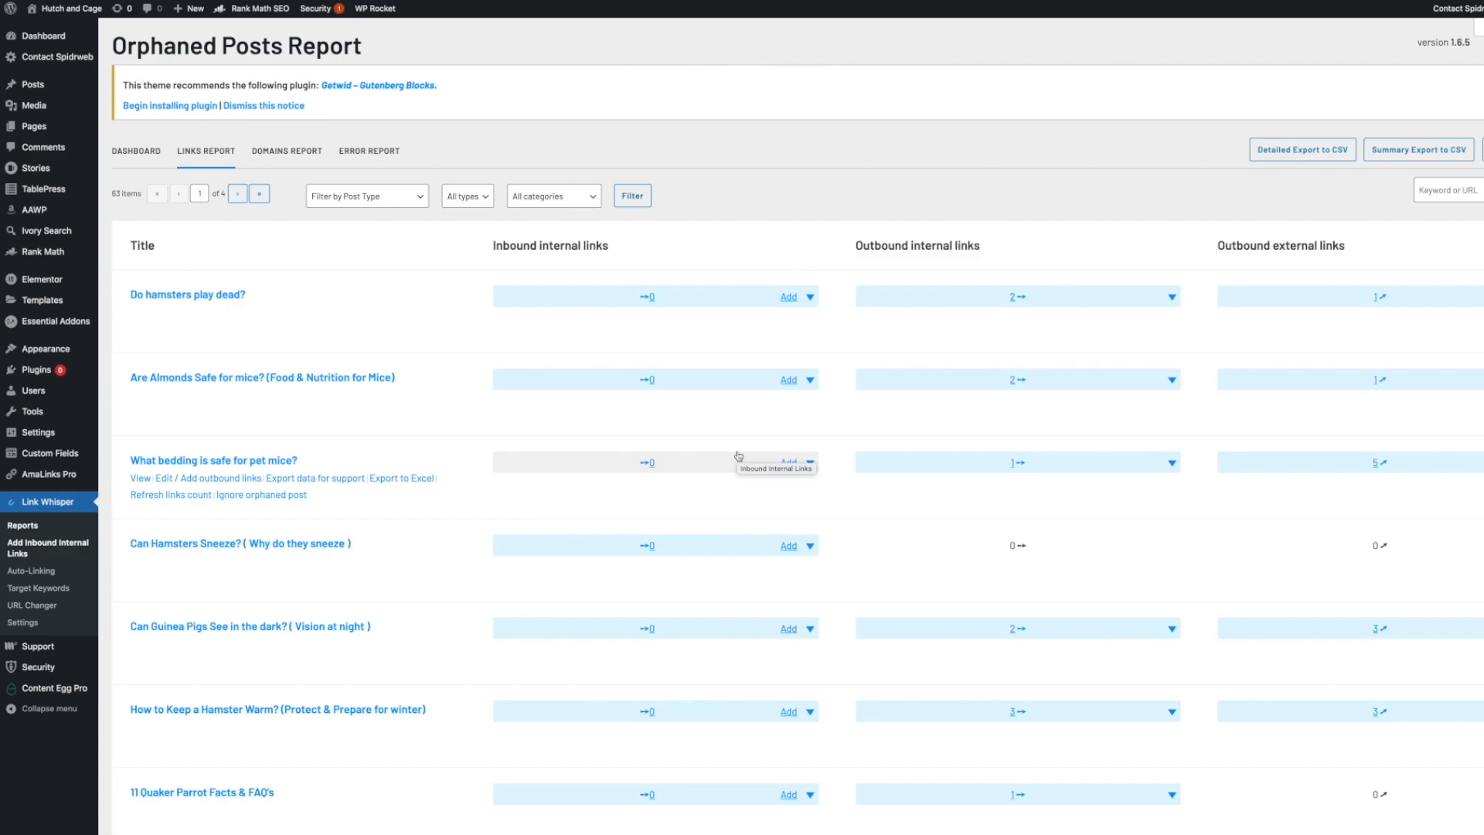
left_click(133, 151)
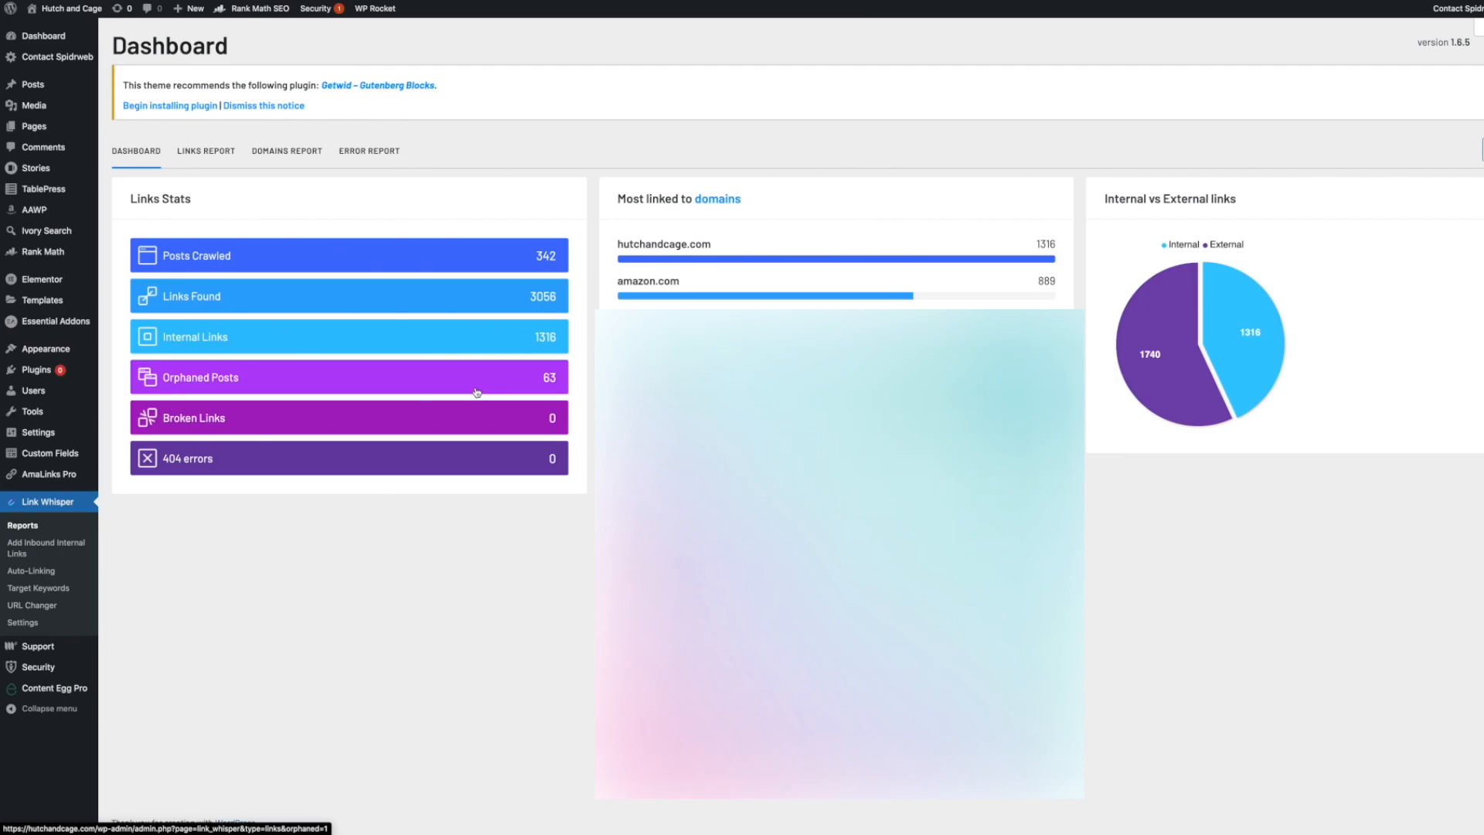
Open the All Posts list and review the link statistics shown for each post.
left_click(120, 85)
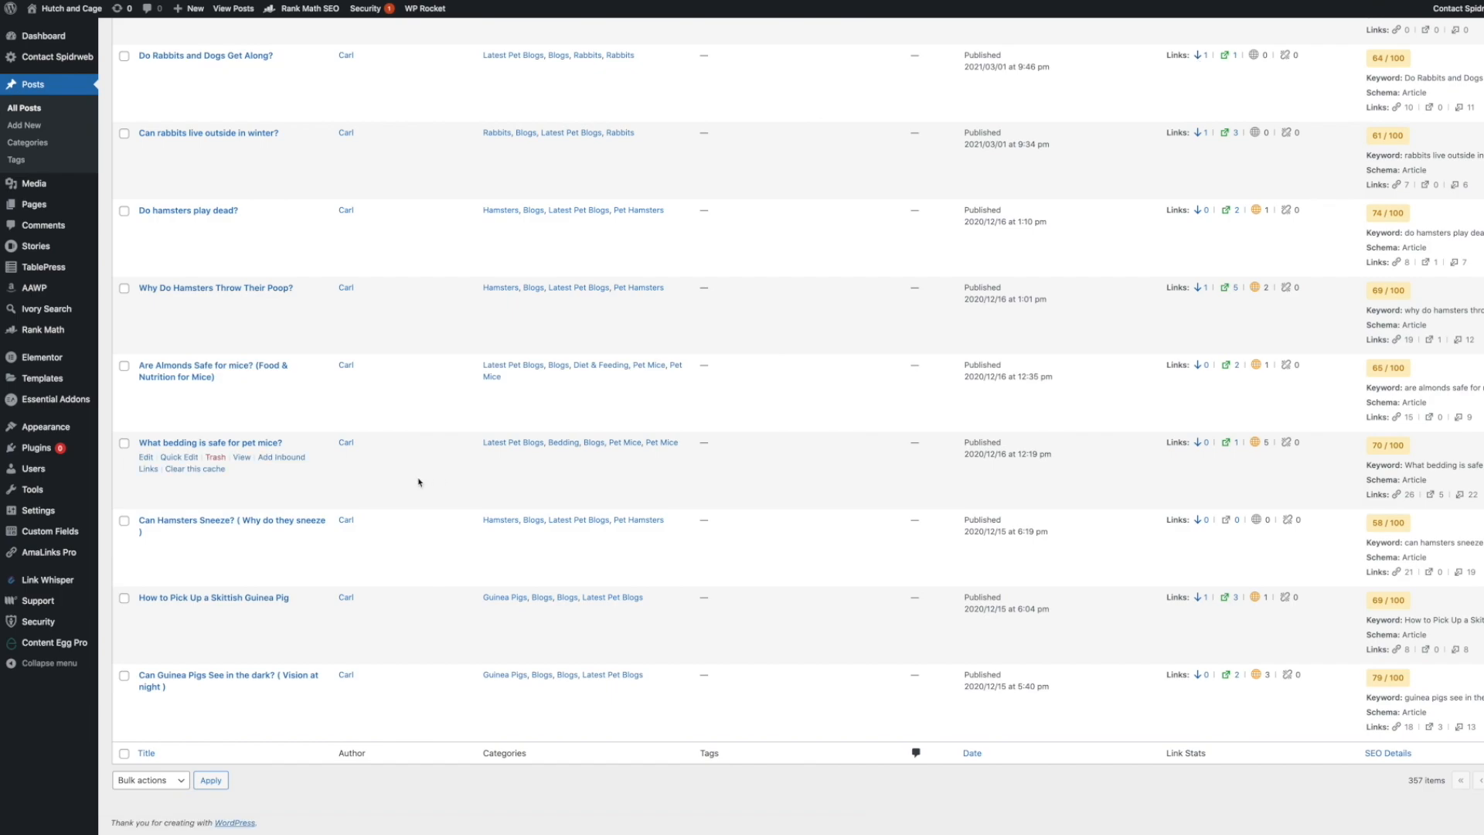
mouse_move(65, 583)
mouse_move(61, 582)
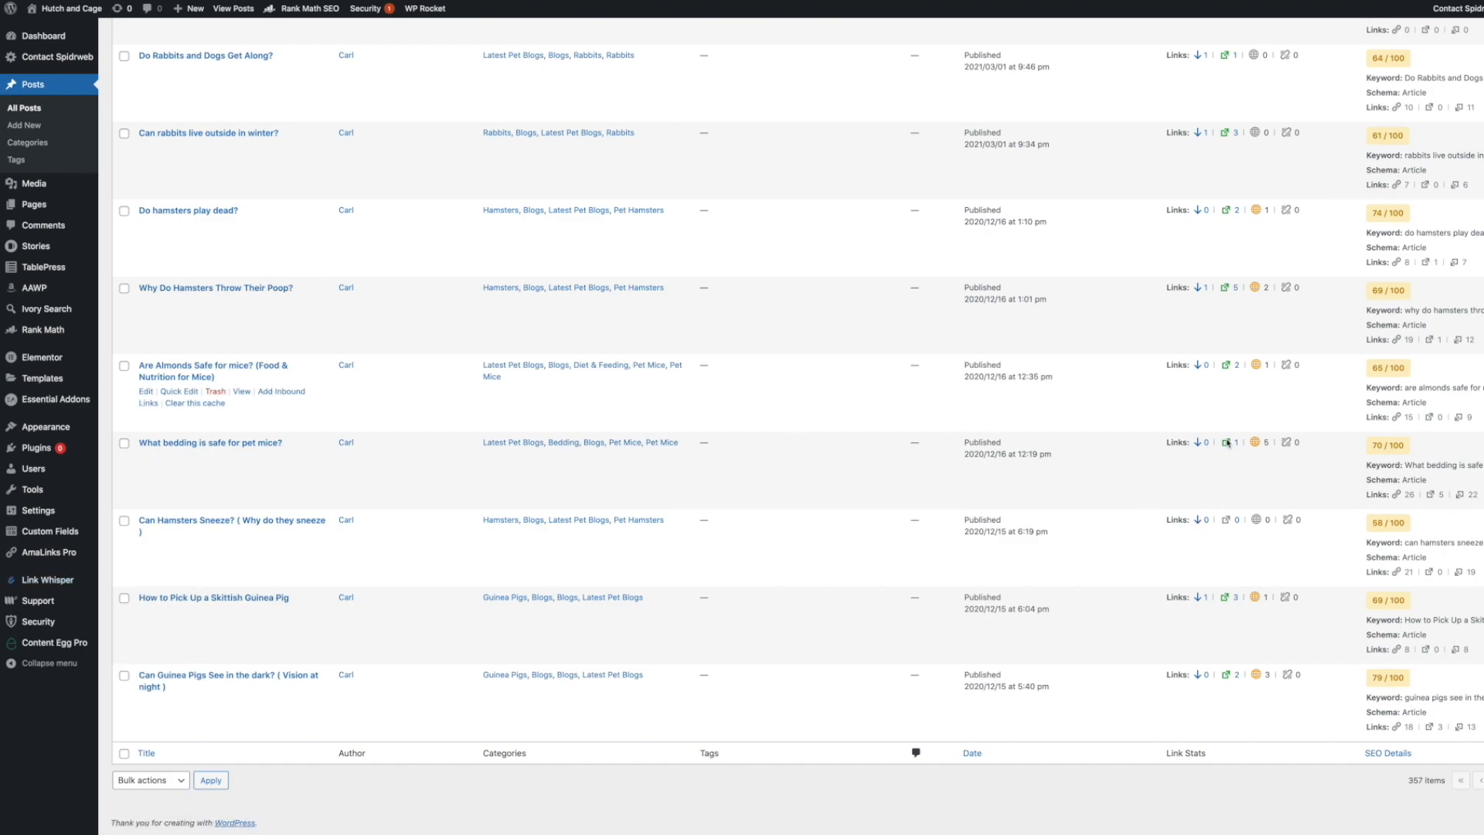
scroll(1230, 509, "up", 5)
scroll(1231, 508, "up", 6)
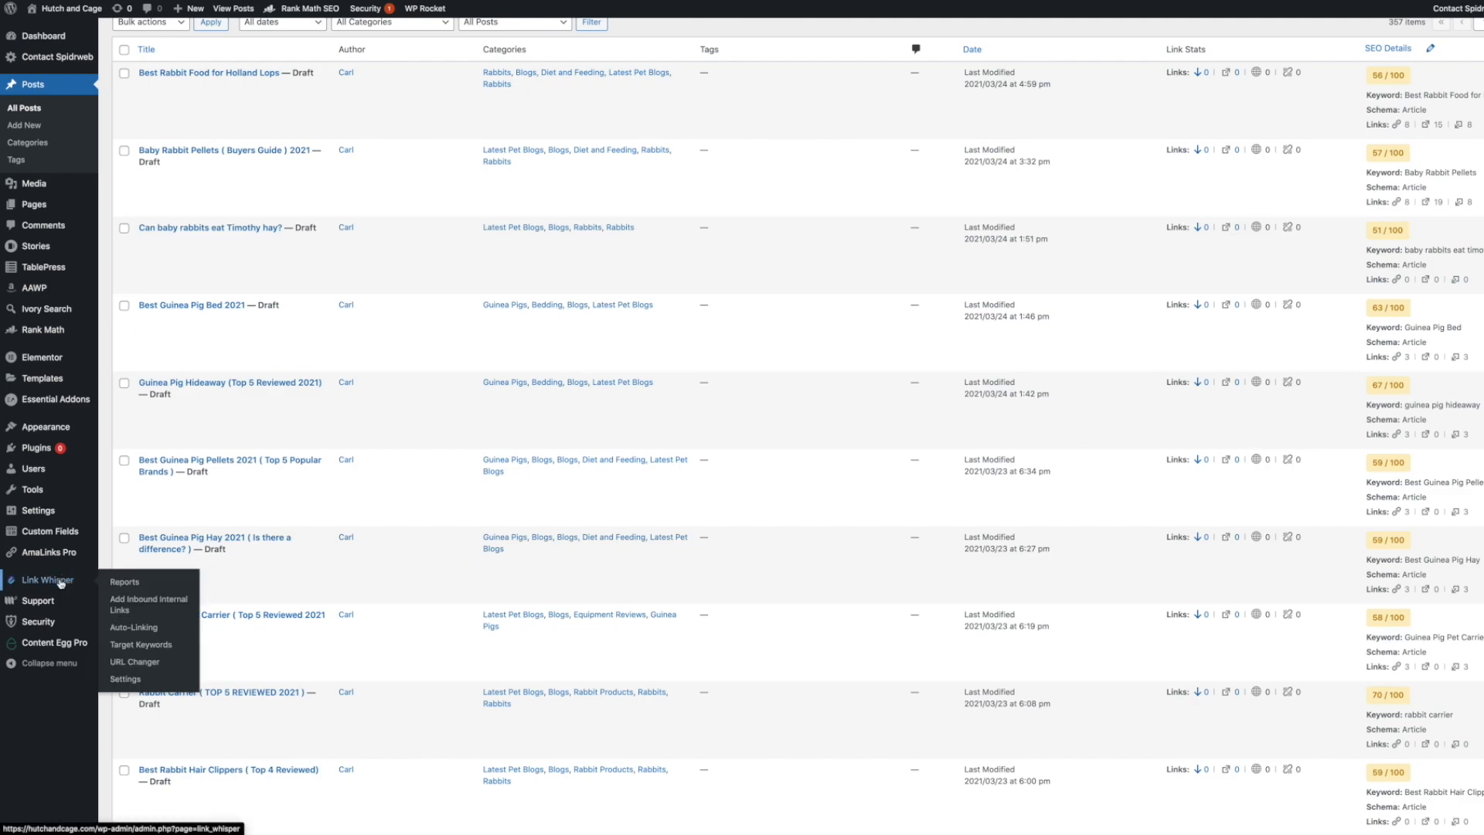
Open the Link Whisper Target Keywords report.
left_click(136, 645)
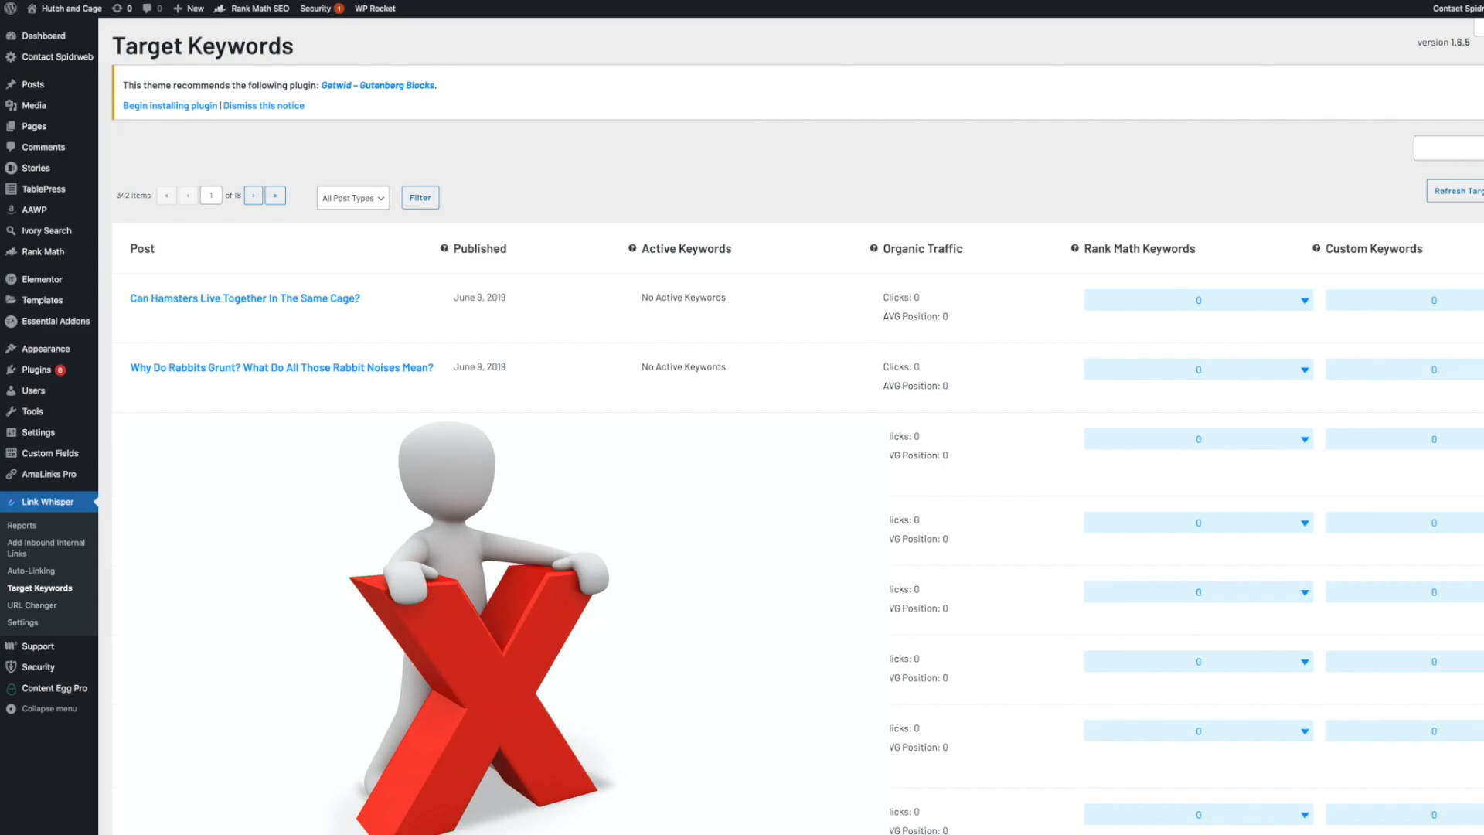
mouse_move(332, 326)
Open the Link Whisper settings and review the Advanced Settings tab.
left_click(45, 623)
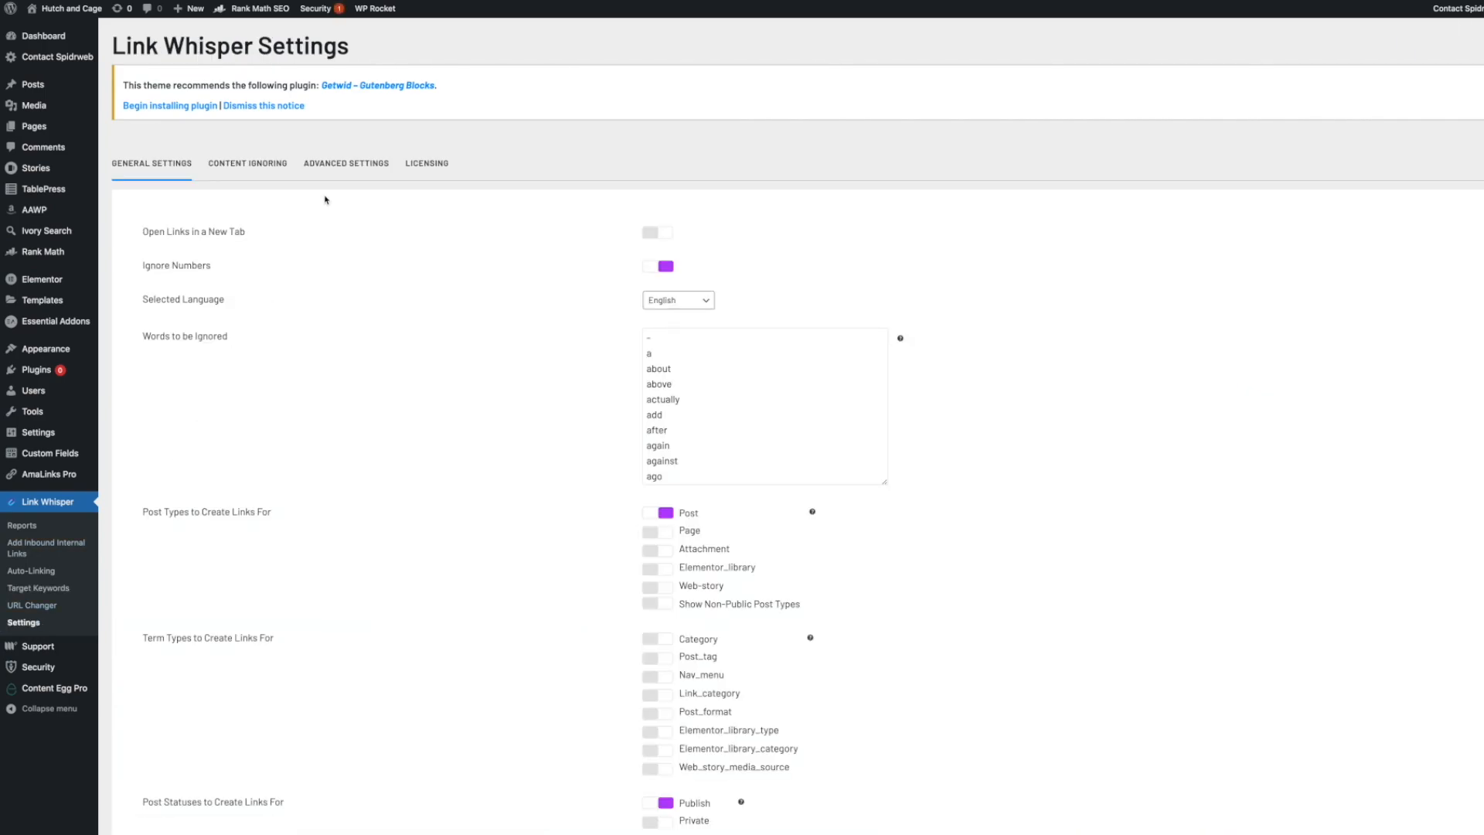
left_click(331, 172)
scroll(358, 308, "down", 5)
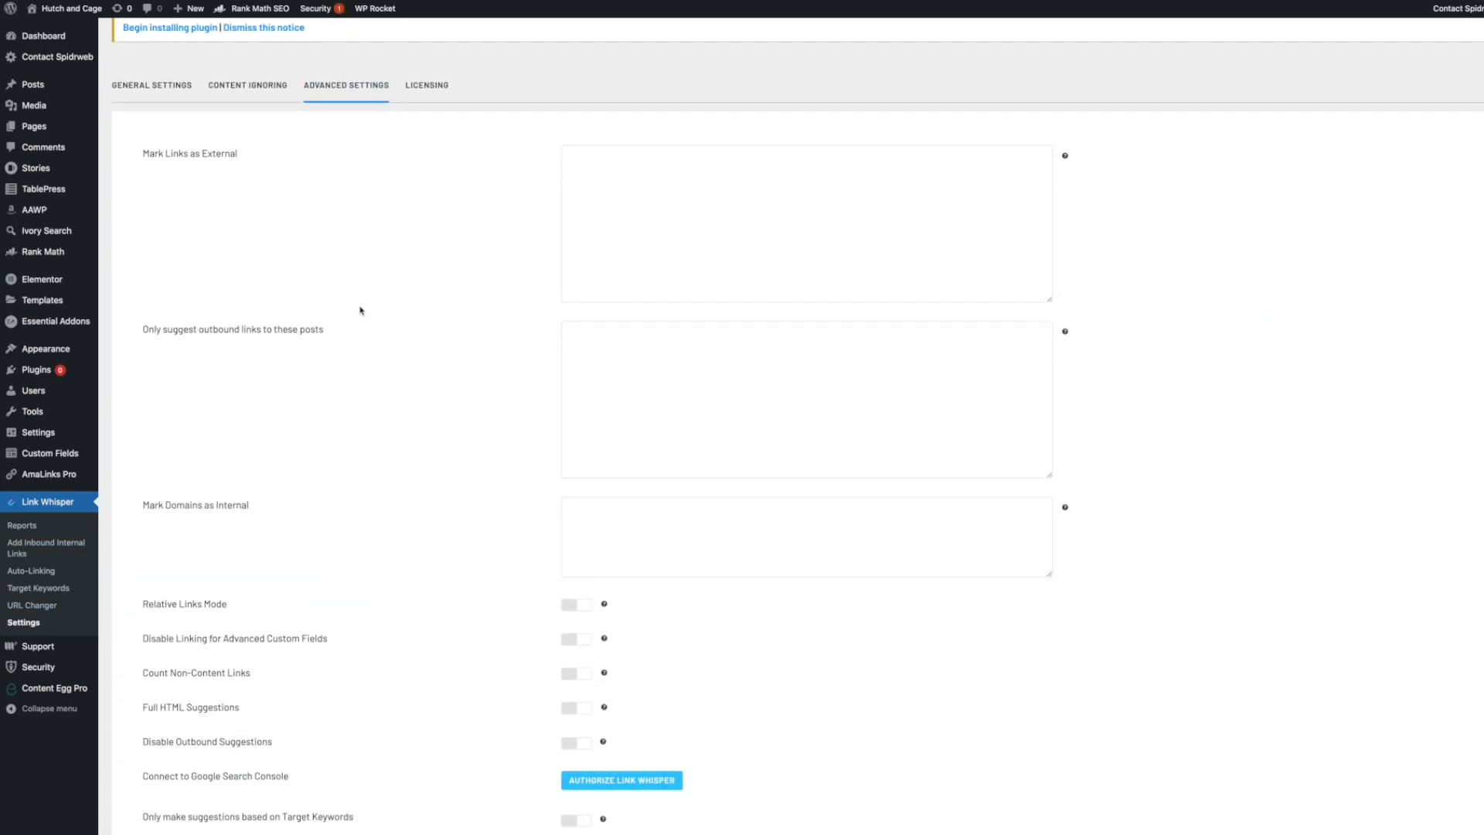
left_click_drag(140, 448, 298, 443)
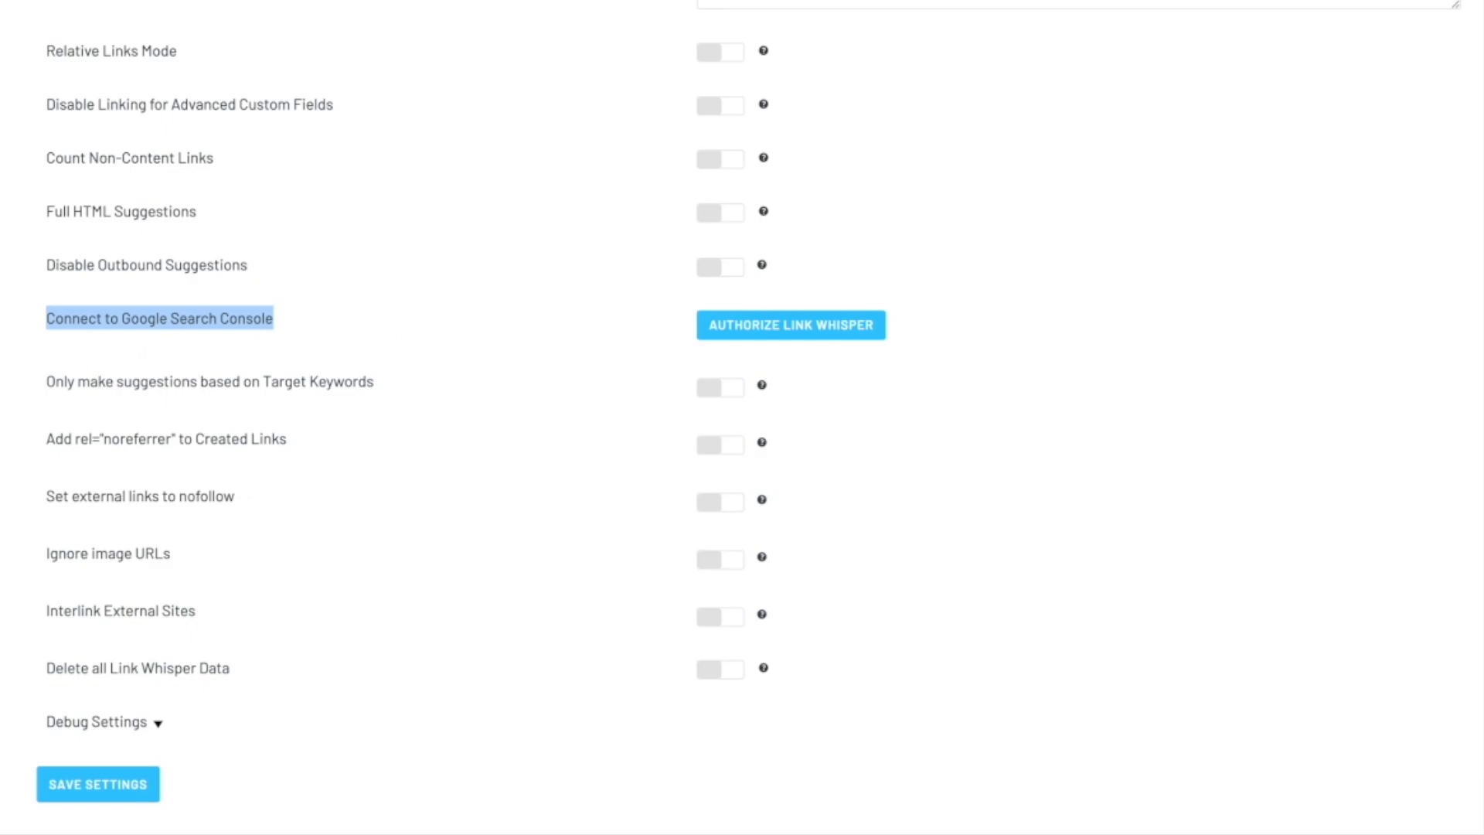
Return to the Target Keywords report and examine its column explanations.
left_click(40, 588)
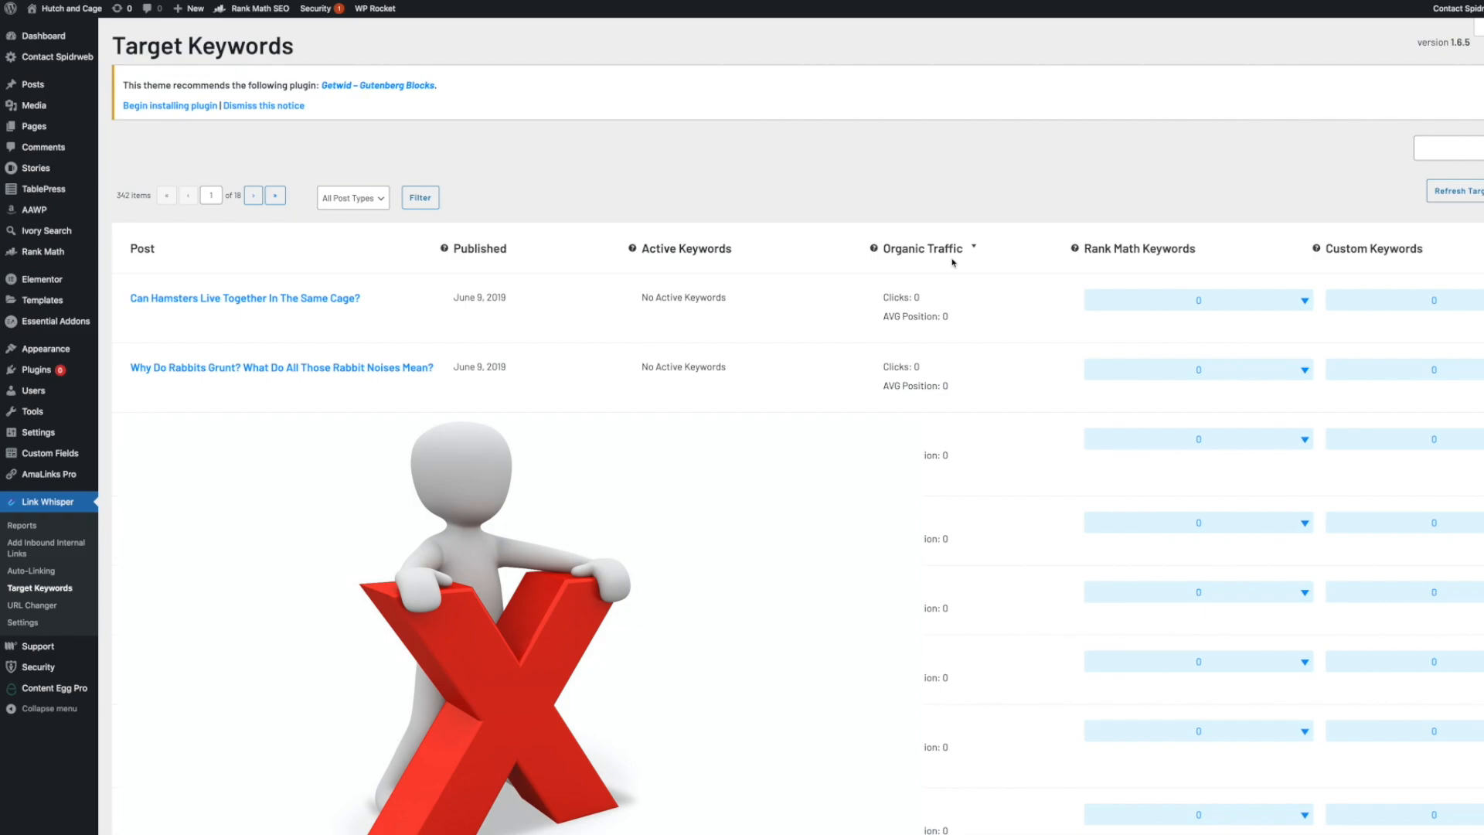
mouse_move(877, 249)
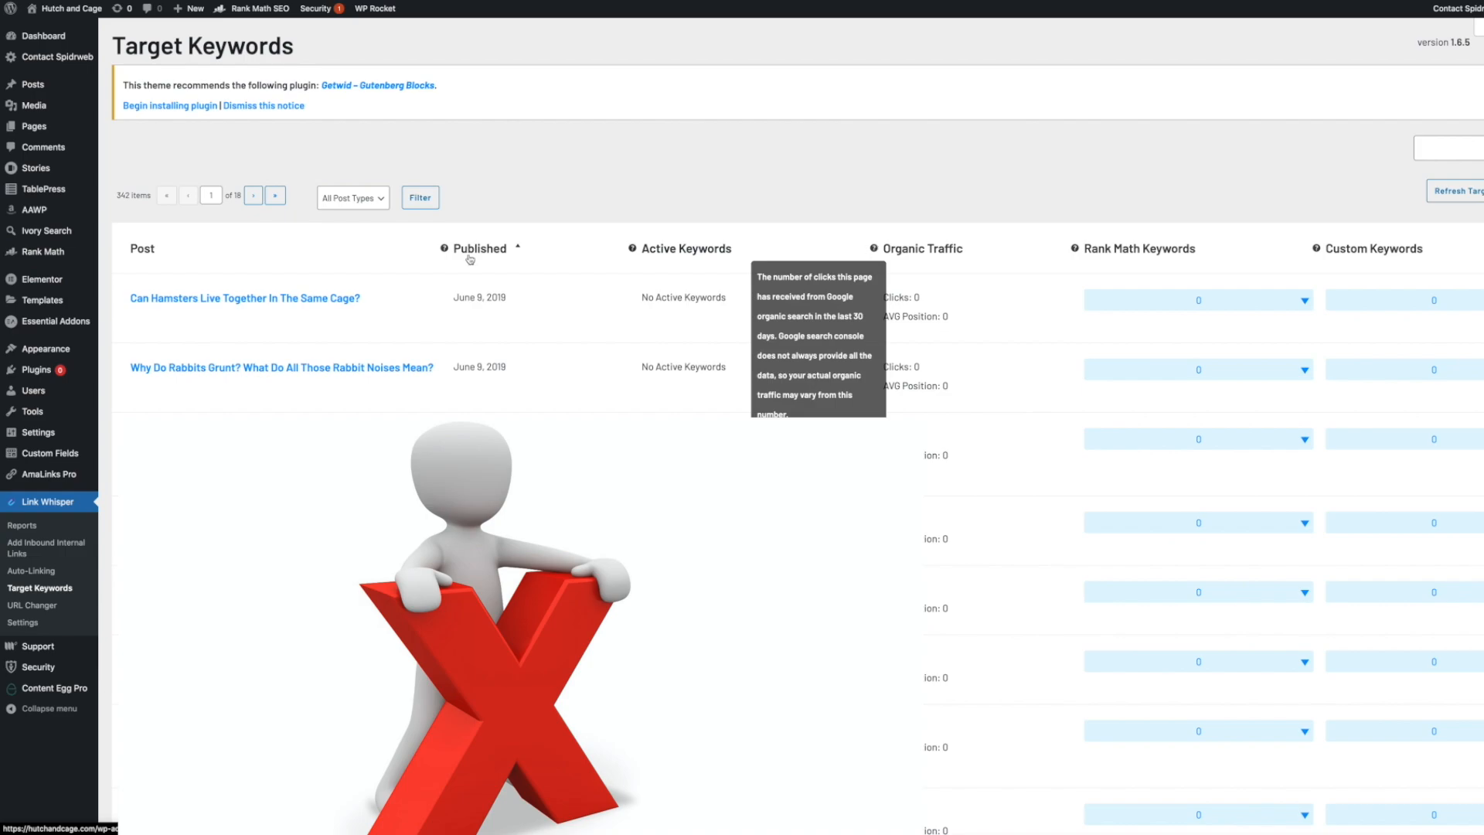
mouse_move(155, 315)
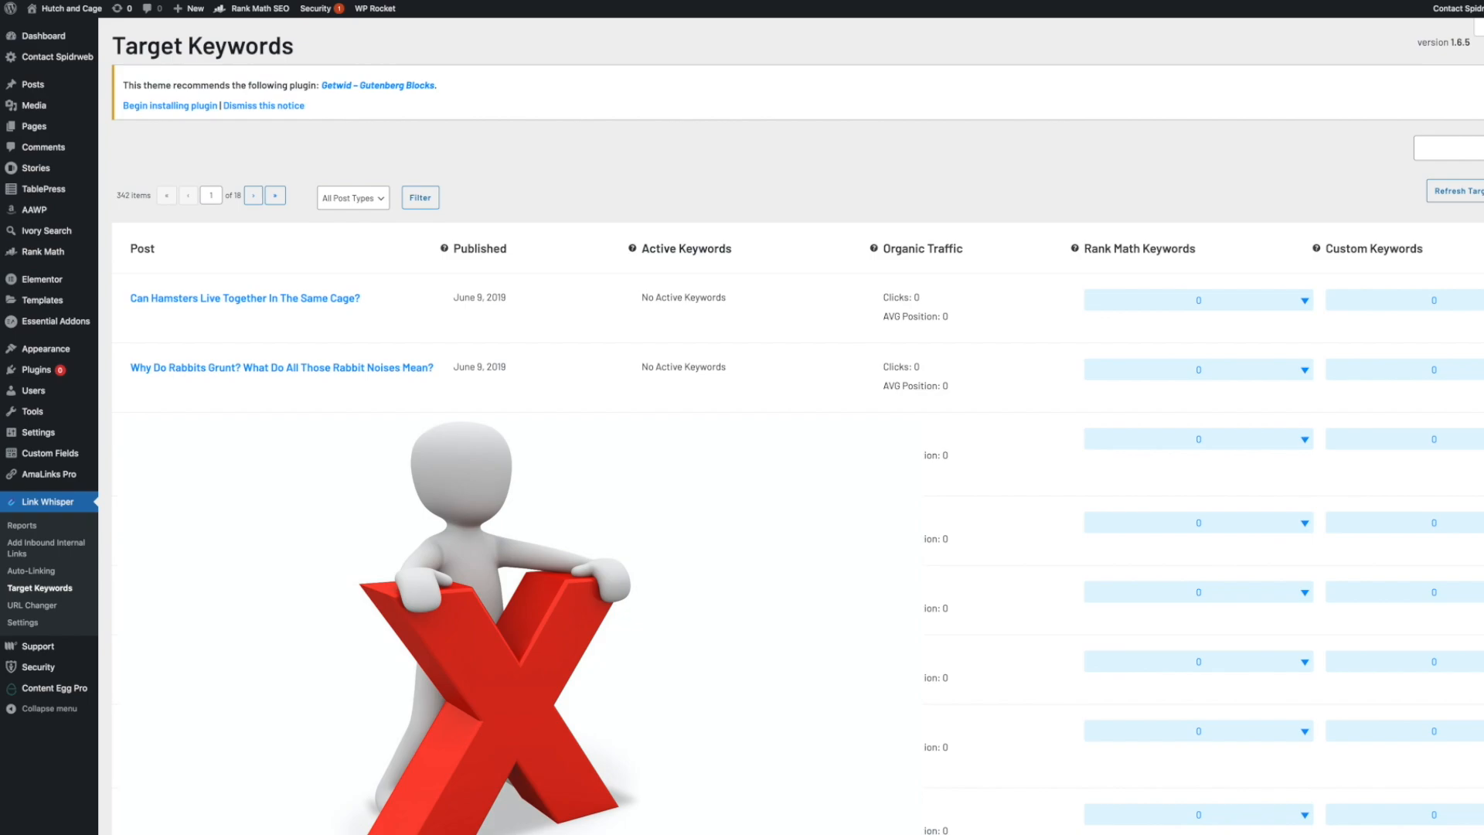
left_click(54, 575)
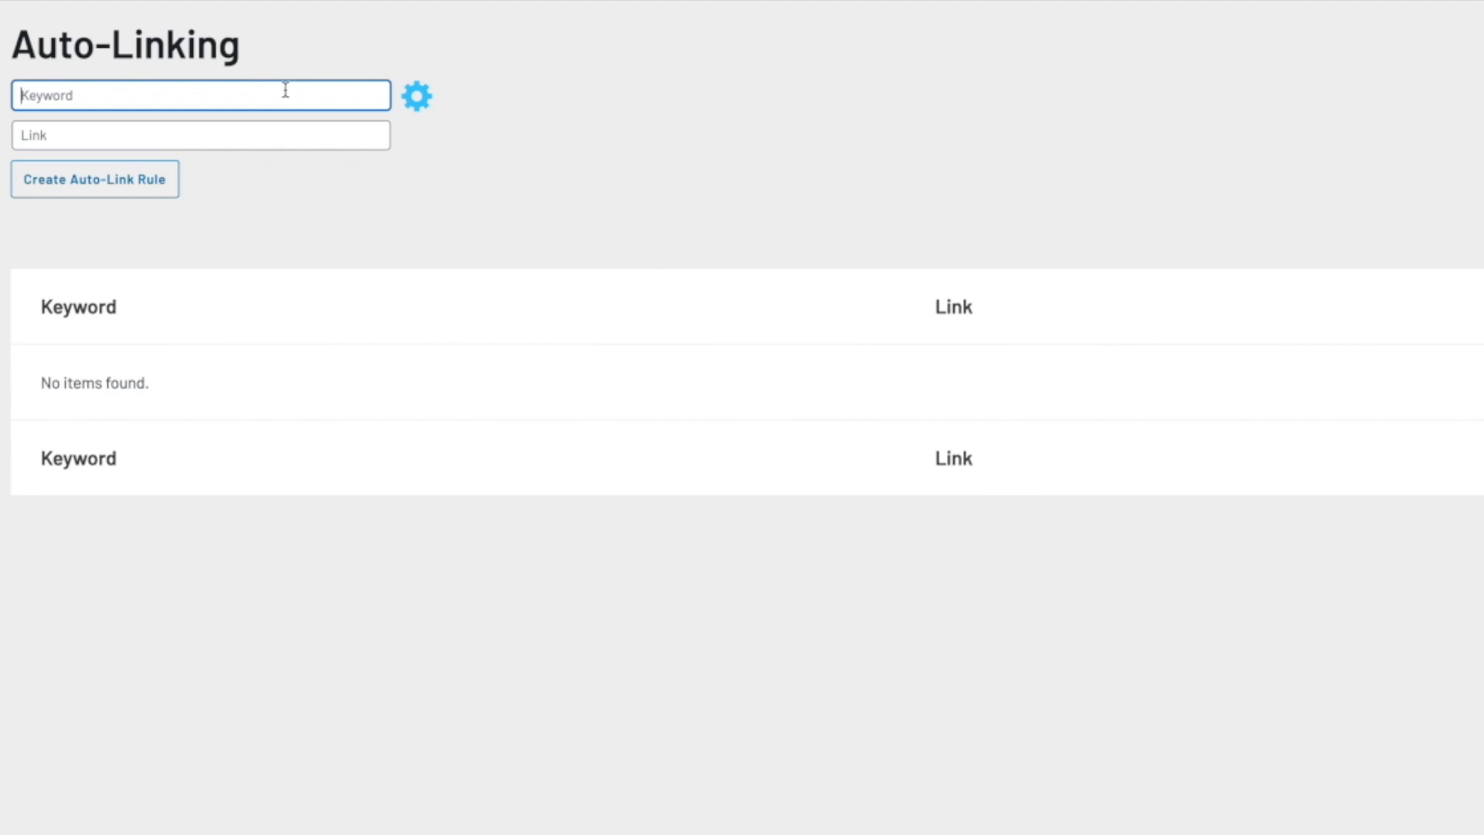
type("FLEMISH GIANT RABBIT")
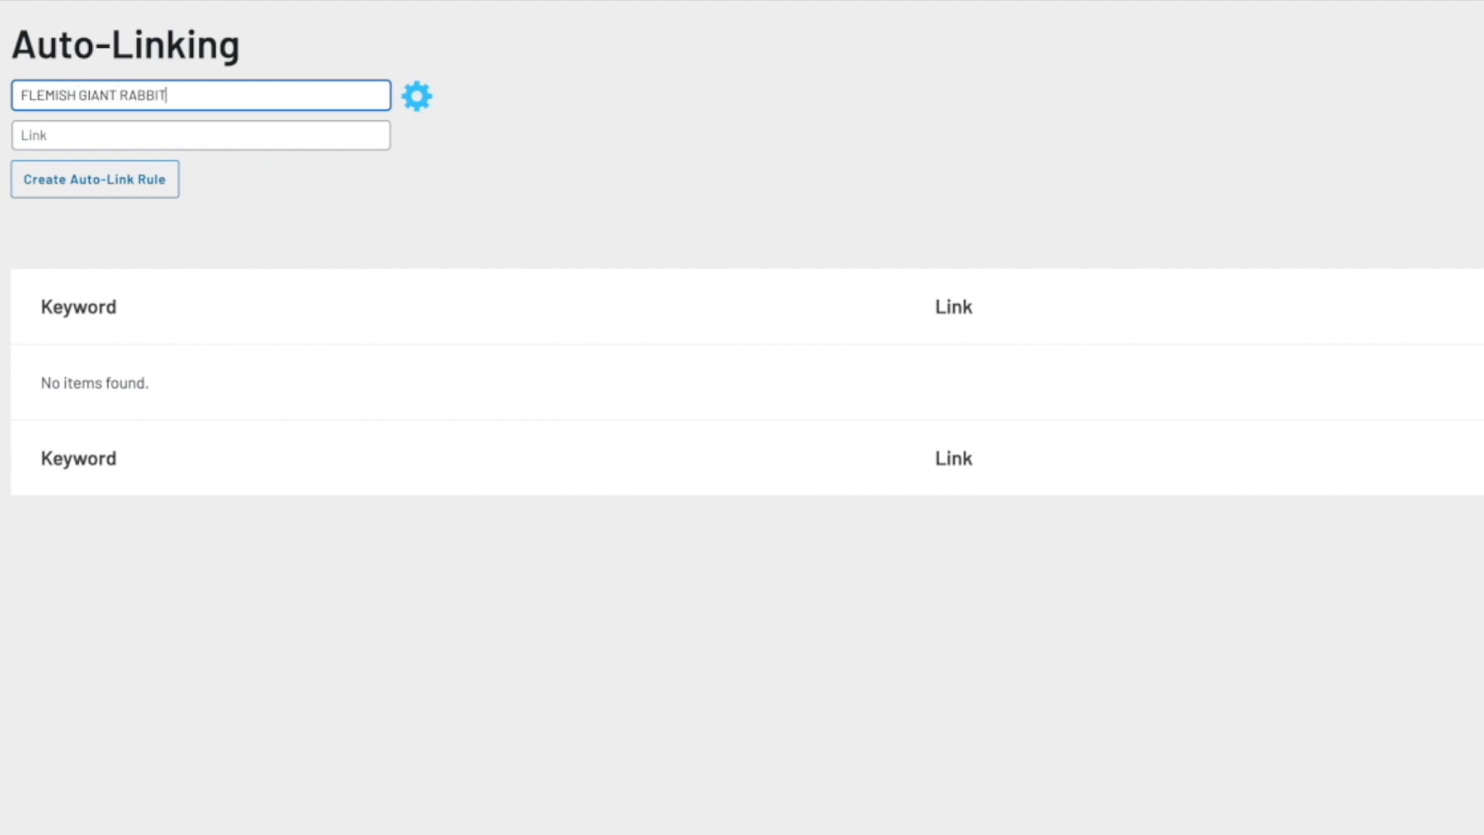
left_click(268, 135)
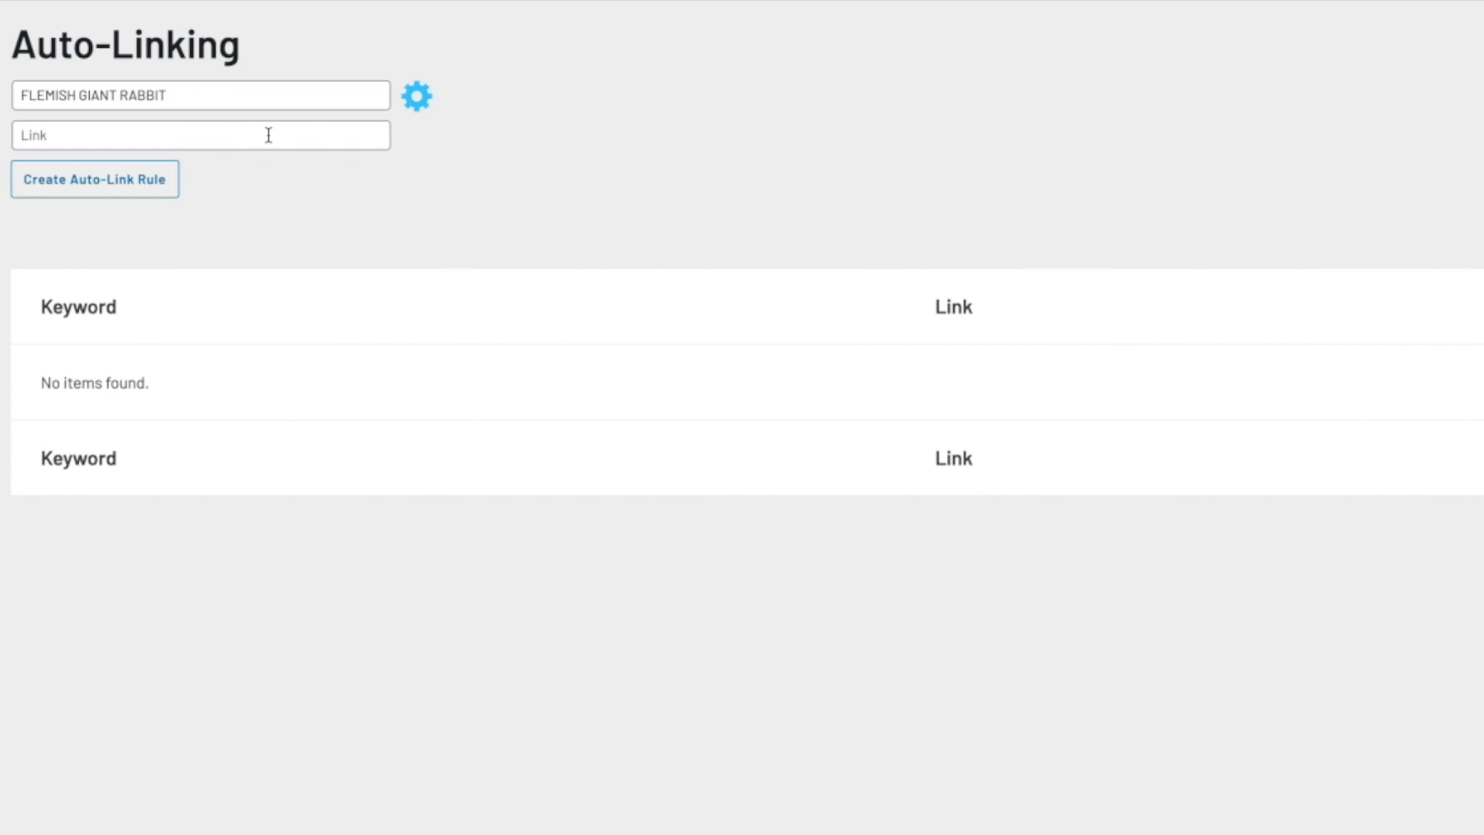
left_click(268, 136)
type("https://hutchandcage.com/flemish-giant-rabbit/")
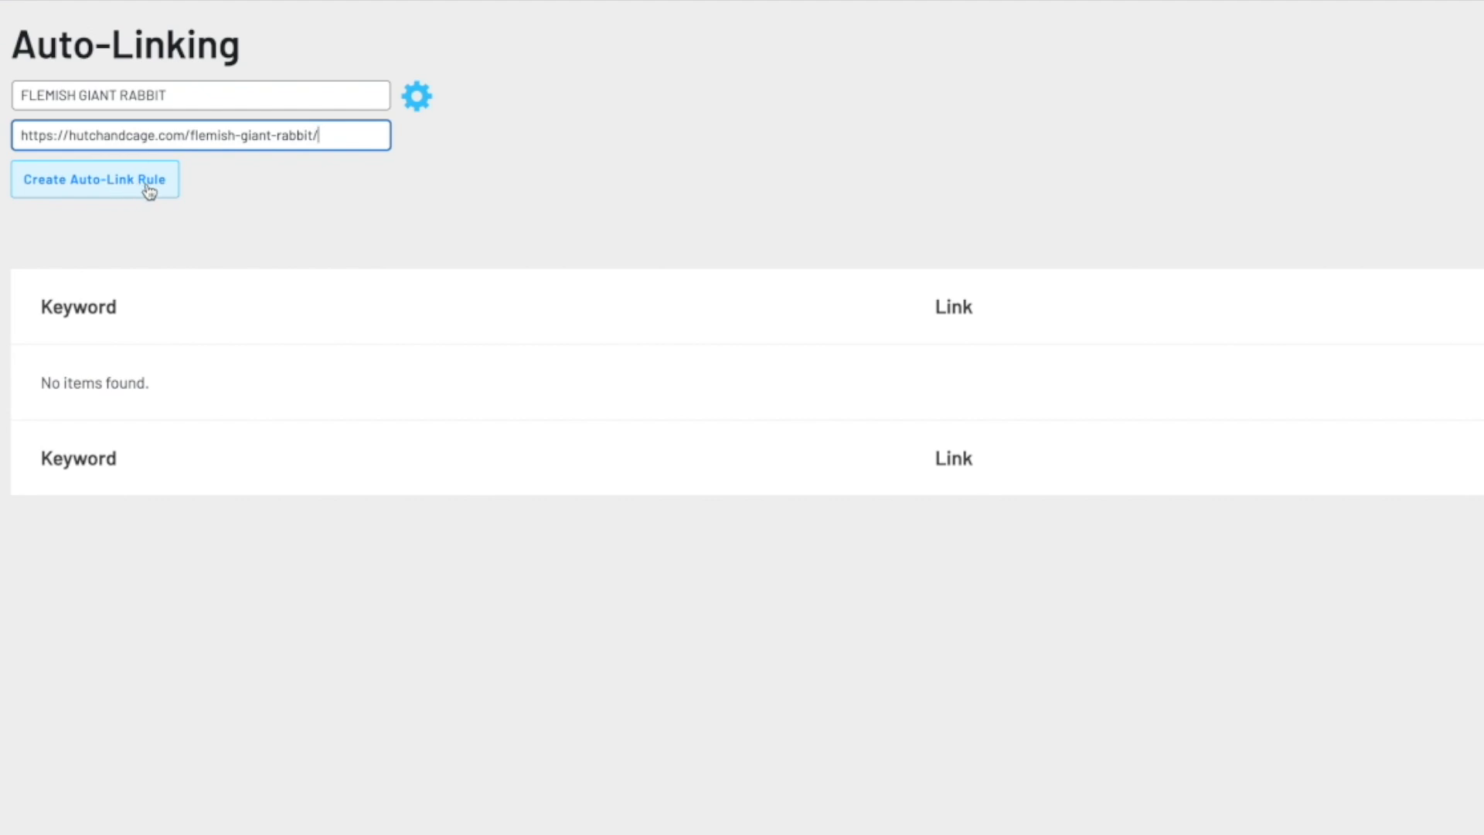
Review the auto-link rule options and create the auto-link rule.
left_click(419, 97)
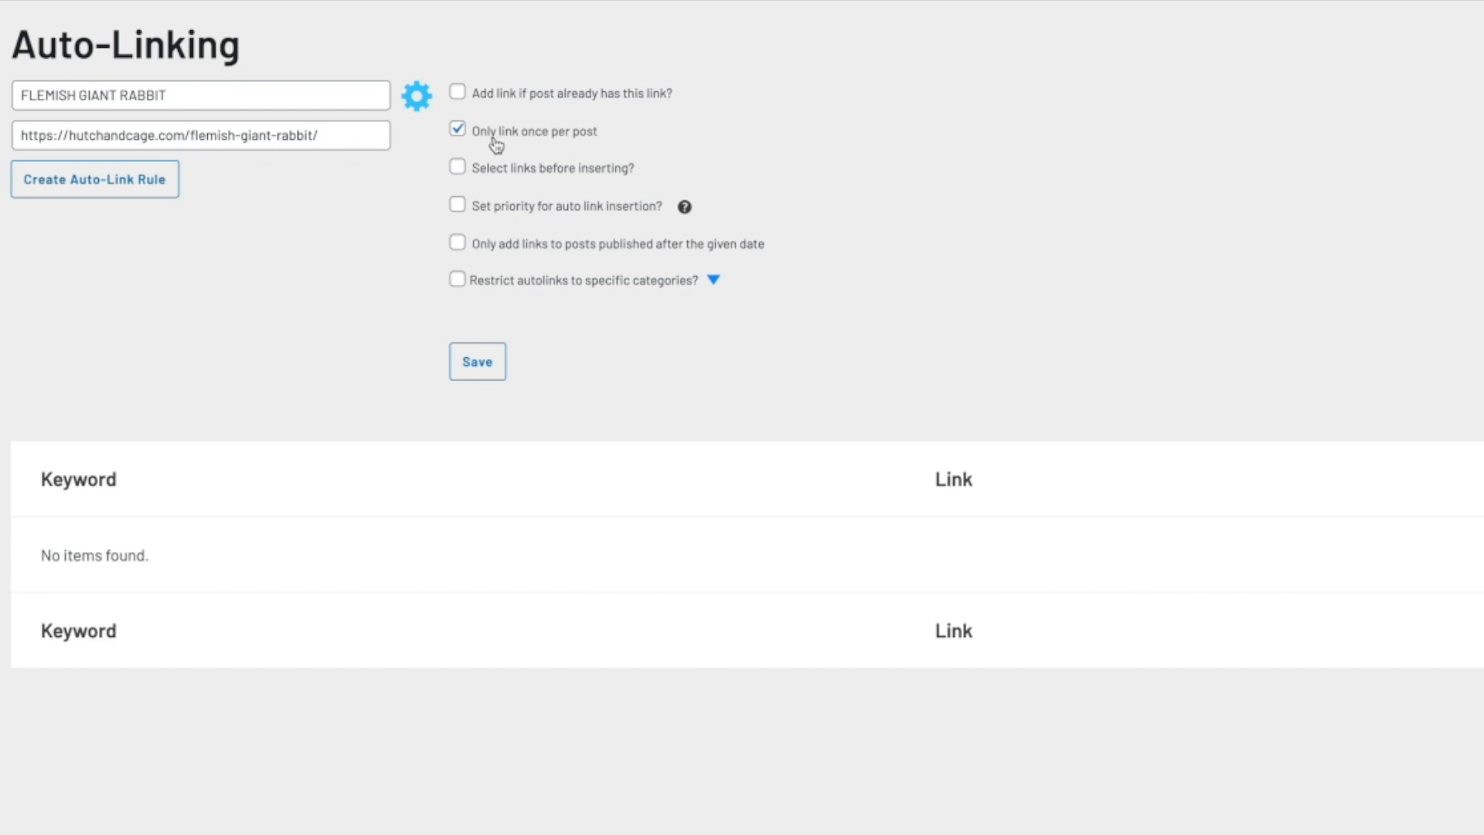
left_click_drag(24, 93, 187, 90)
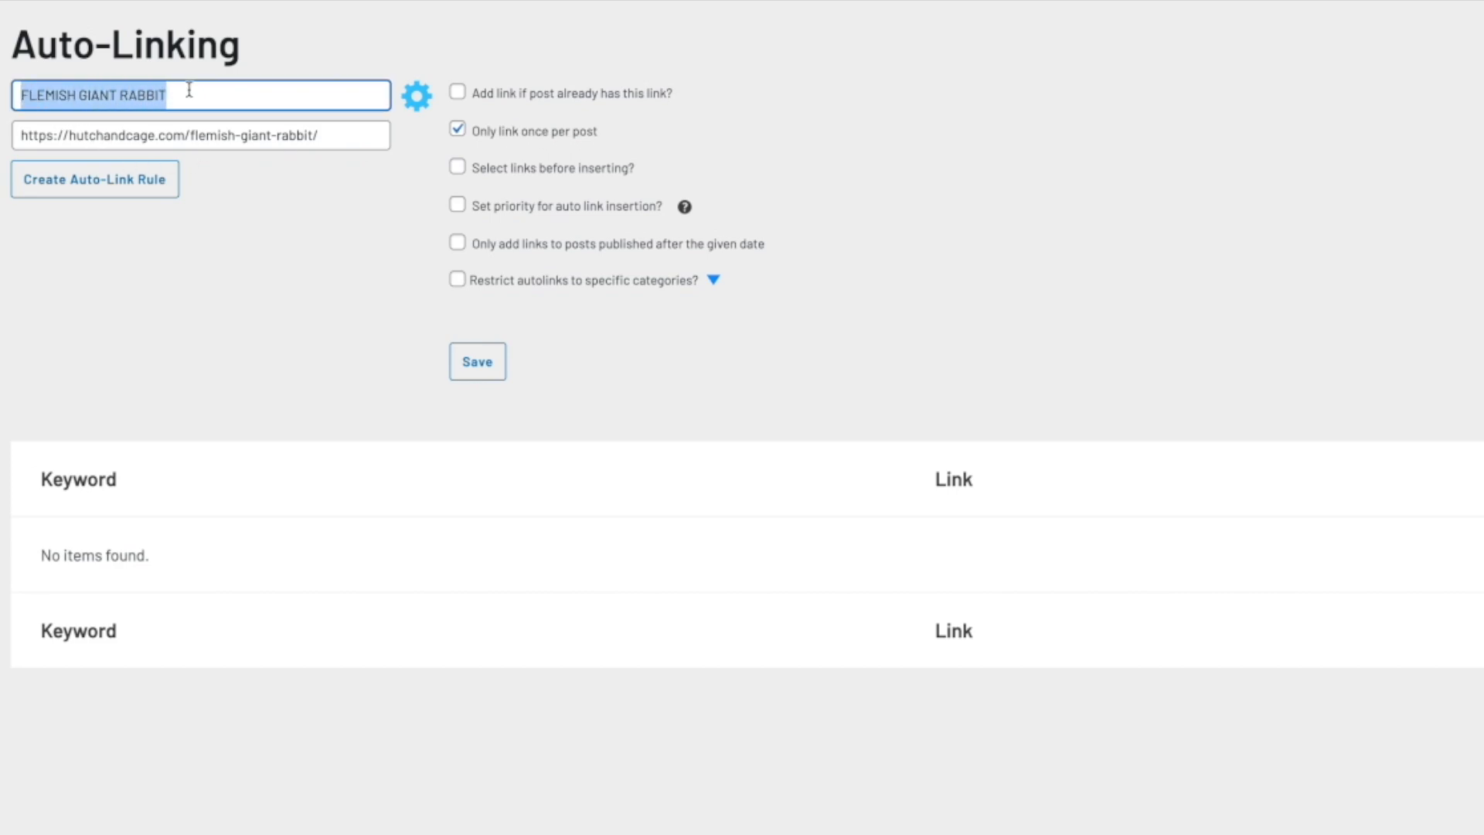
left_click(242, 194)
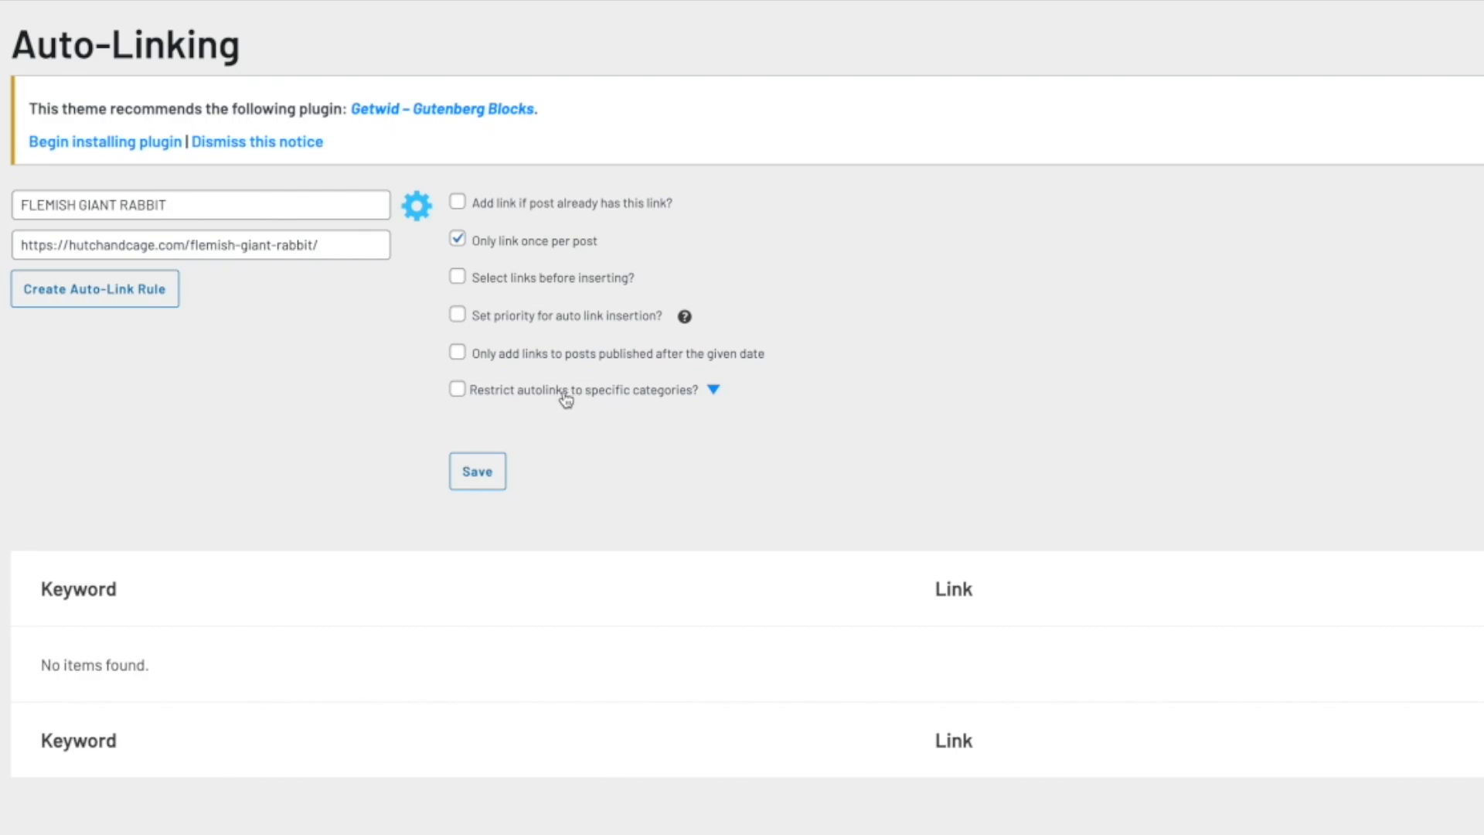
left_click_drag(164, 204, 14, 204)
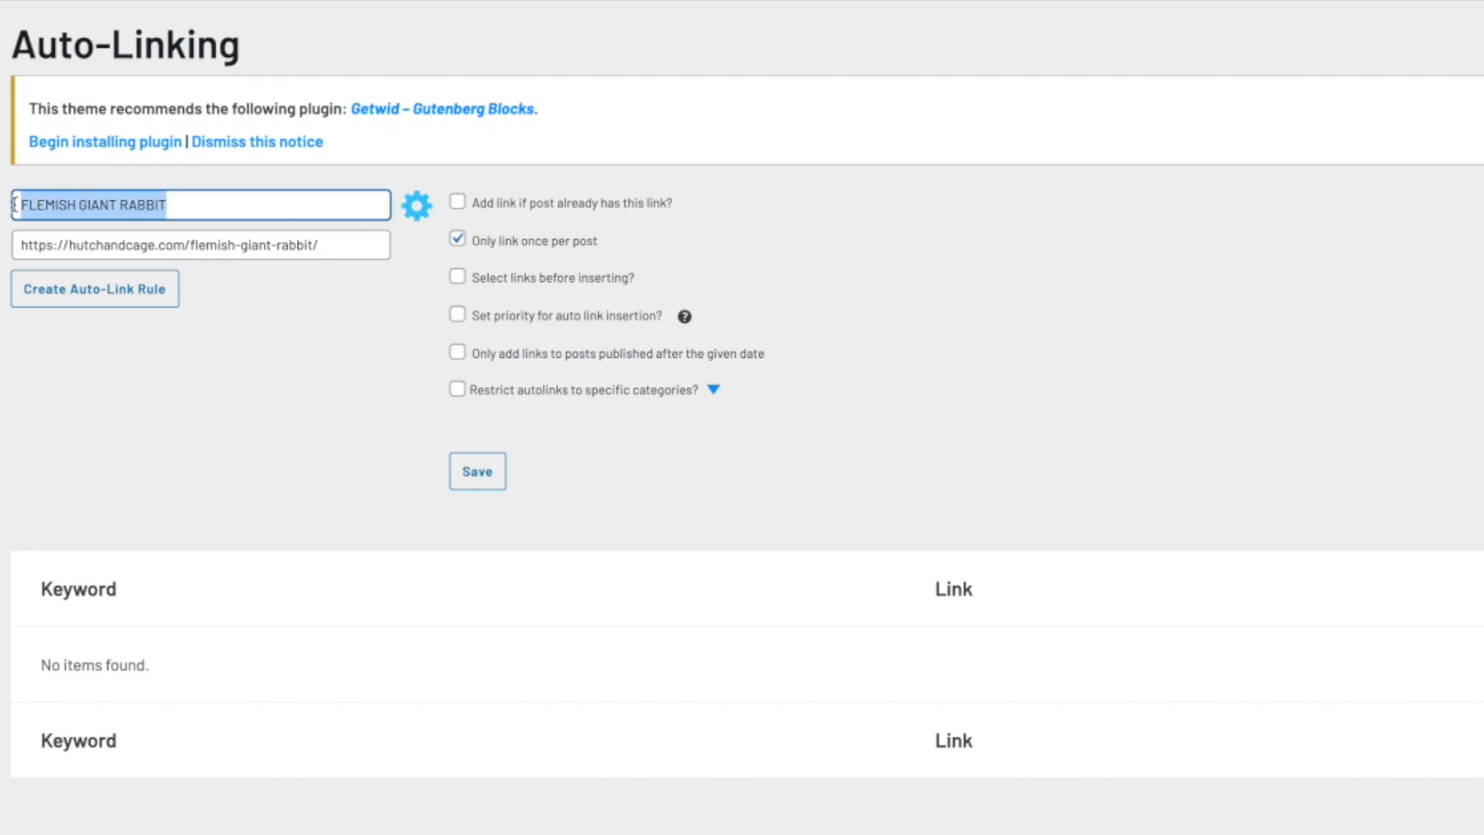
left_click(108, 299)
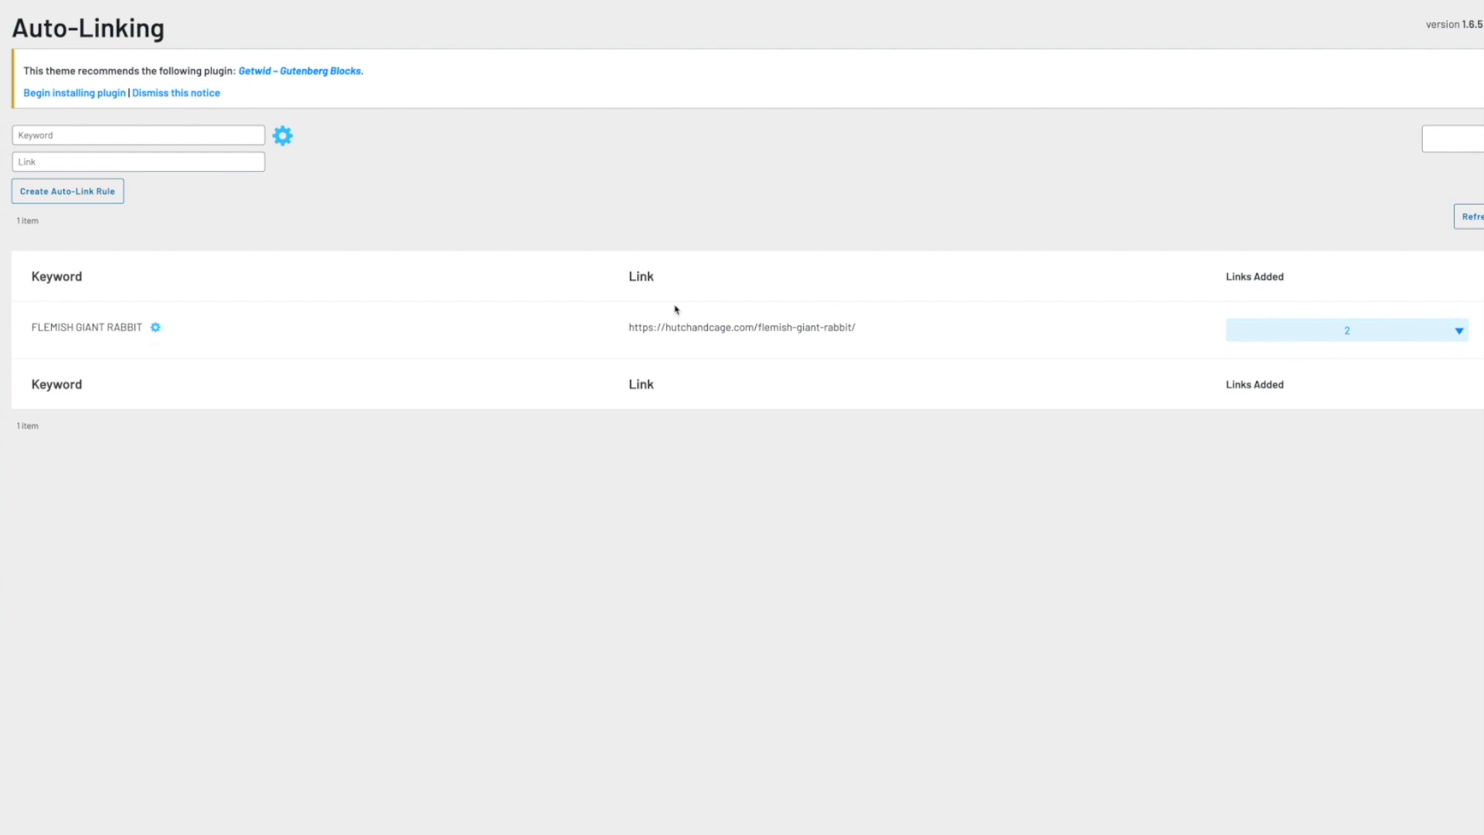
Expand the new rule's added links list to review which posts received the link.
left_click_drag(630, 327, 882, 325)
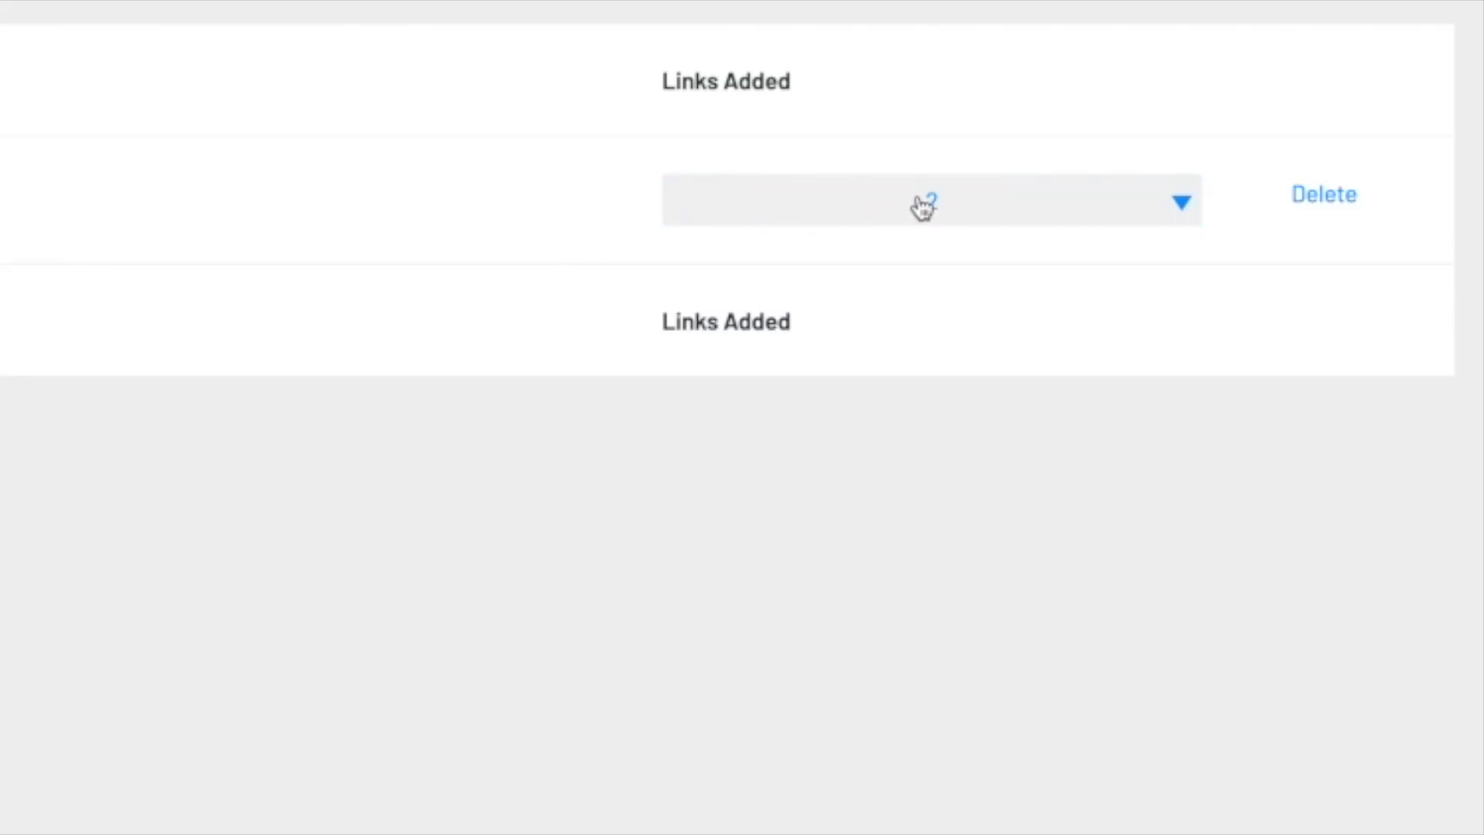
left_click(981, 207)
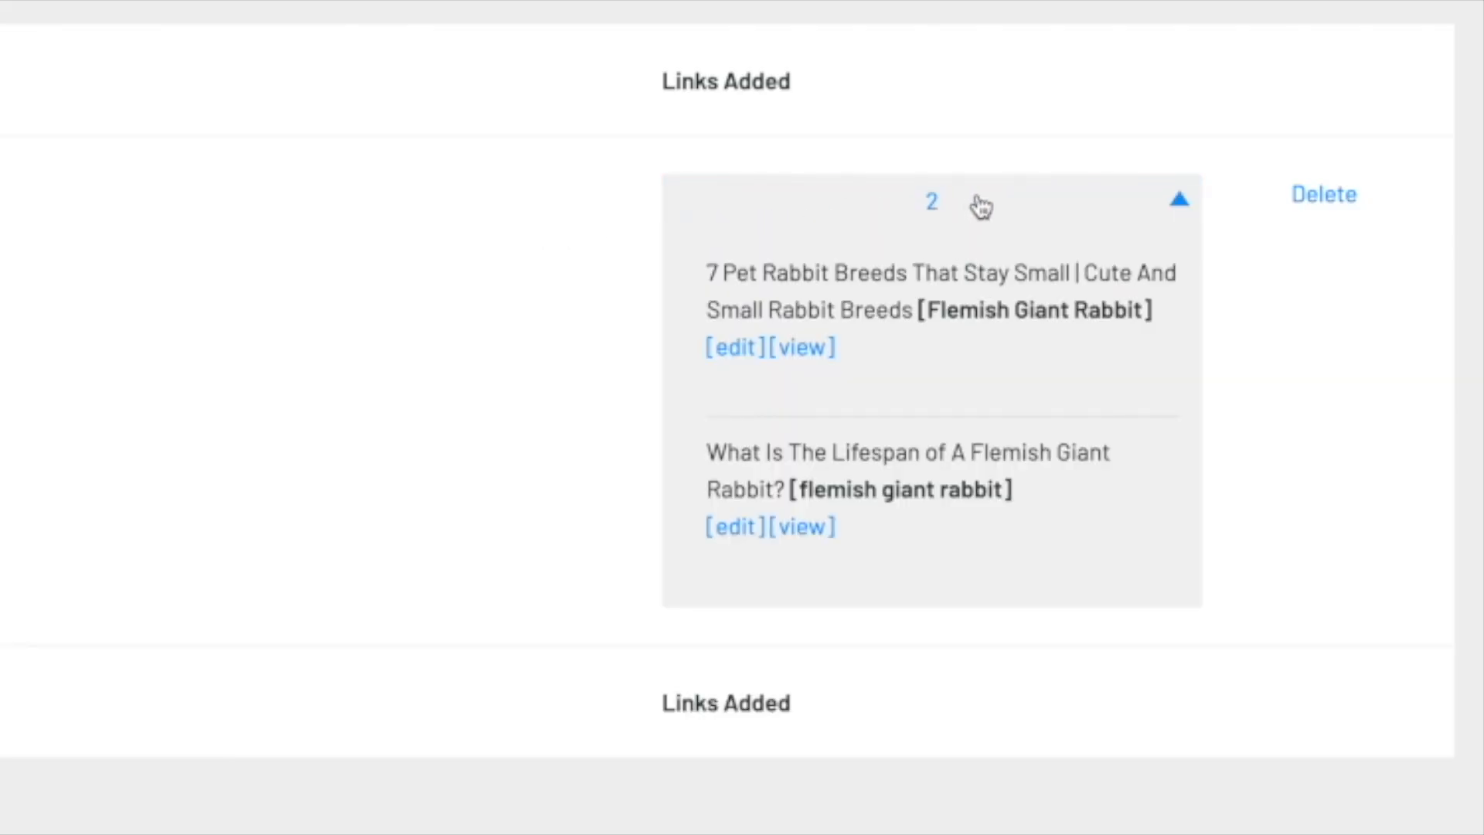
left_click_drag(721, 275, 940, 313)
left_click(920, 313)
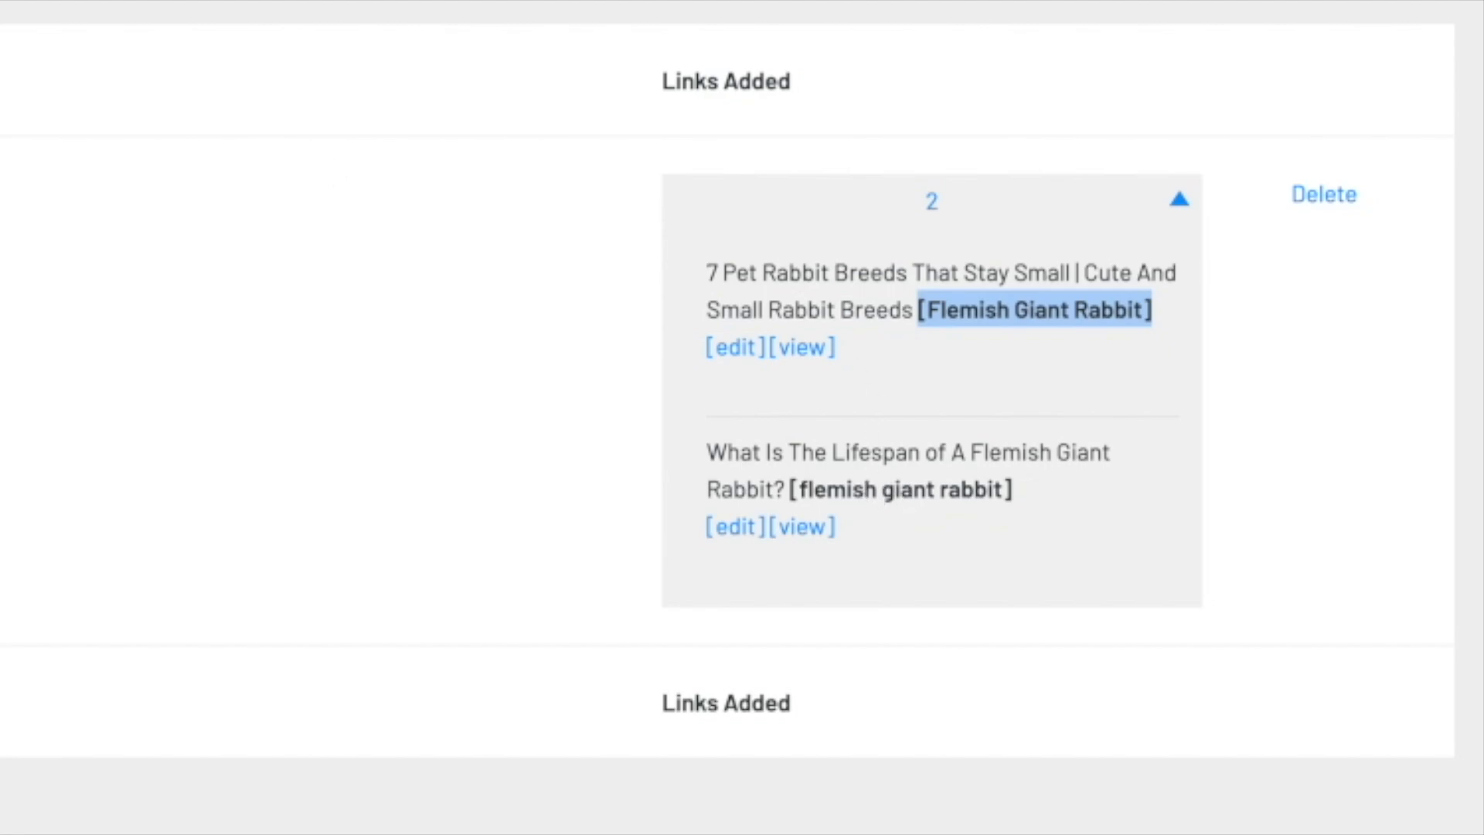
left_click(1183, 203)
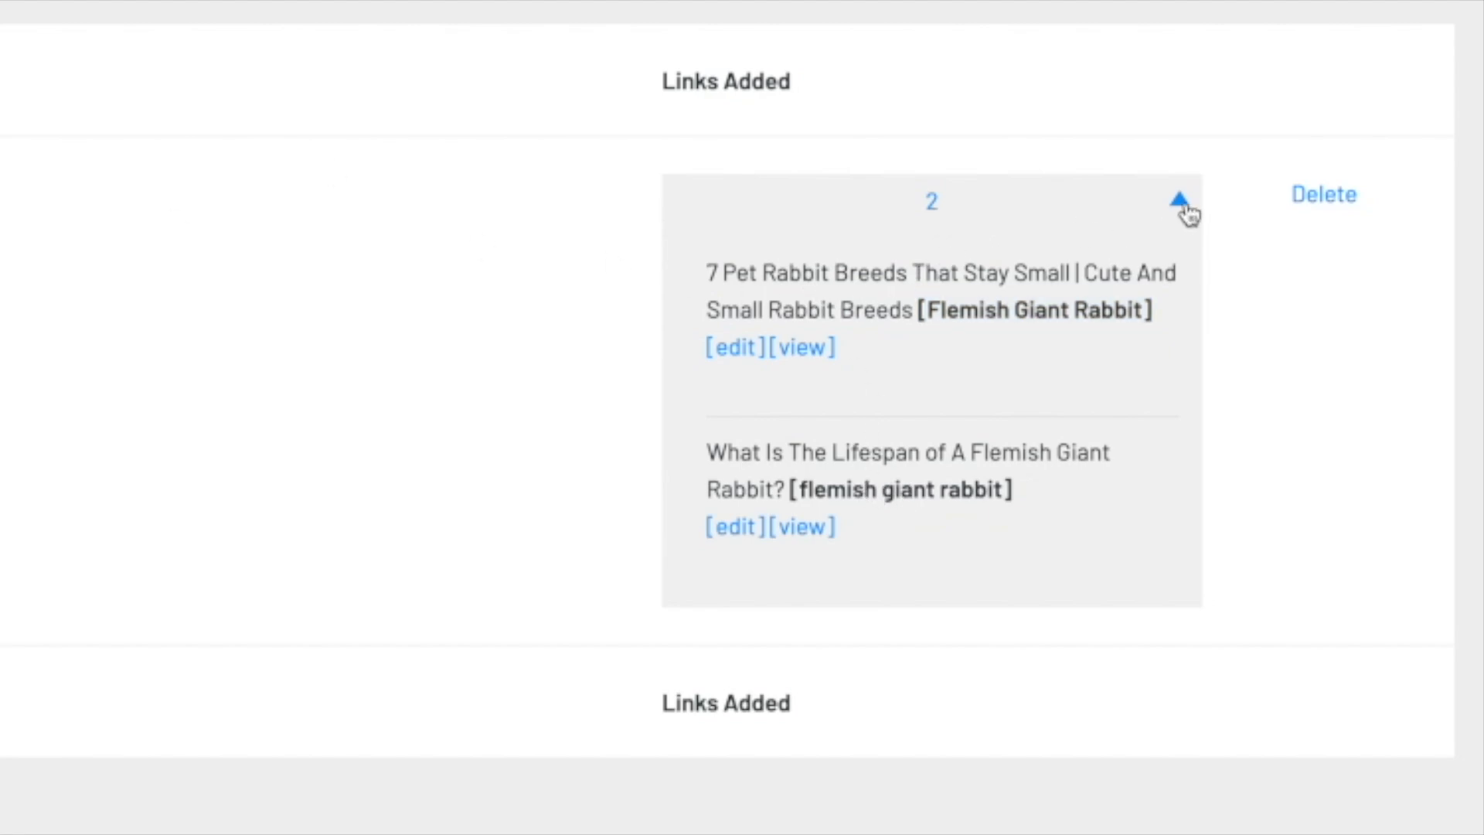